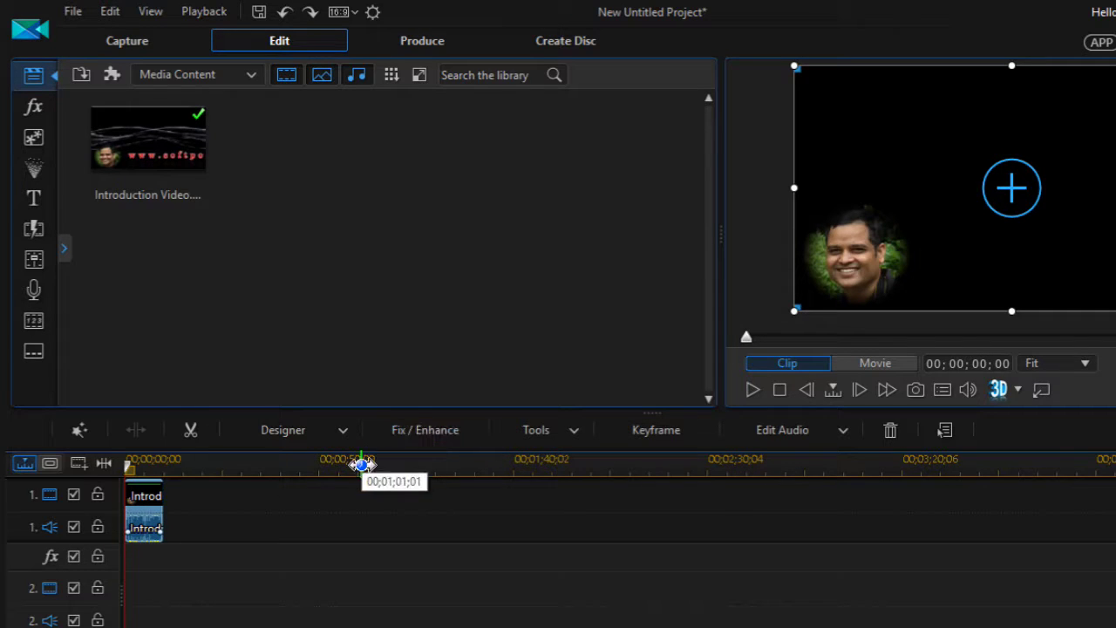
Enable the Crop & Zoom power tool for the introduction clip and open its Crop/Zoom editor.
left_click(549, 430)
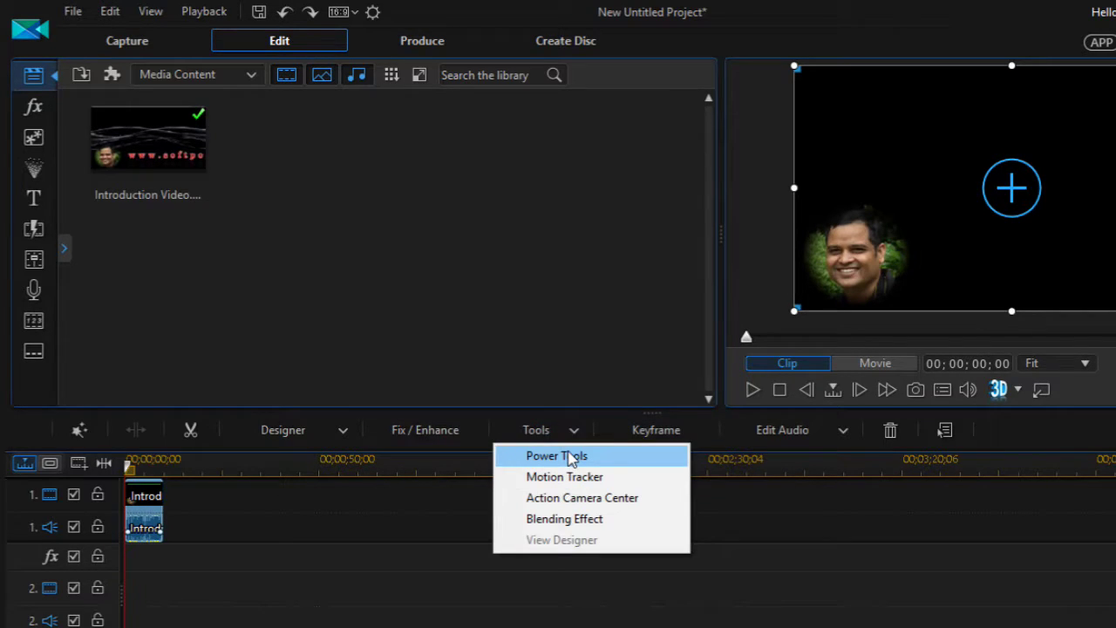
left_click(571, 457)
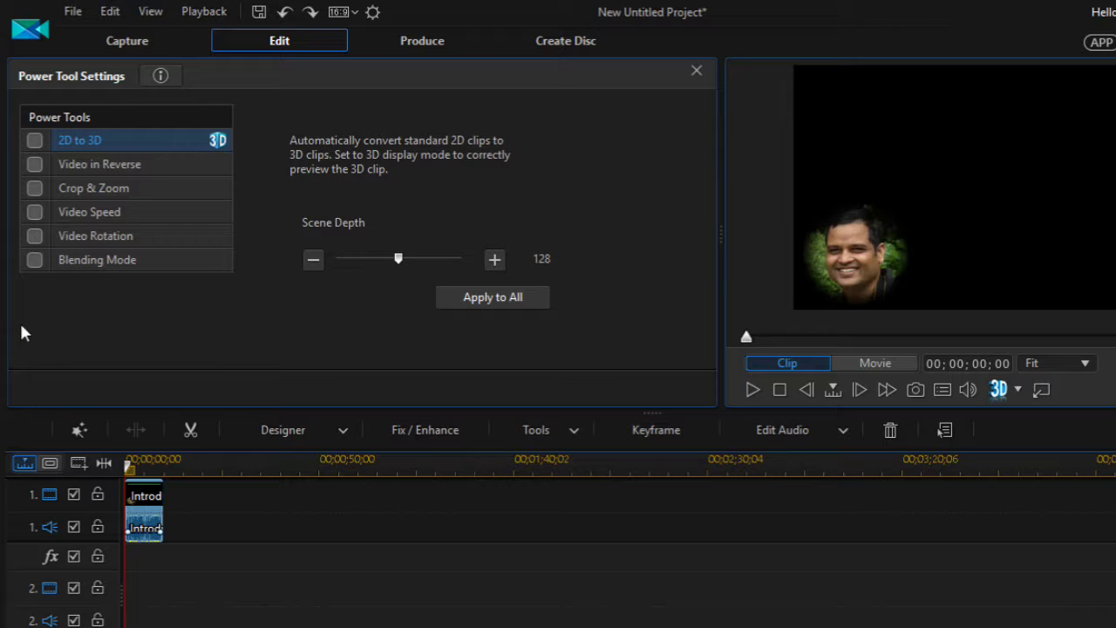
left_click(34, 189)
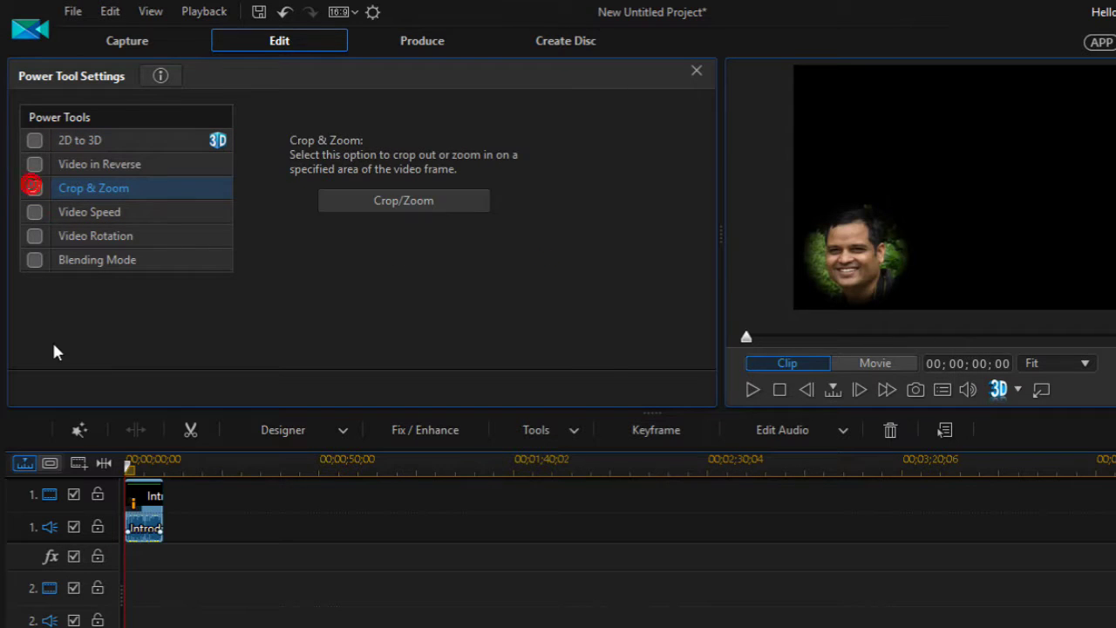
left_click(419, 203)
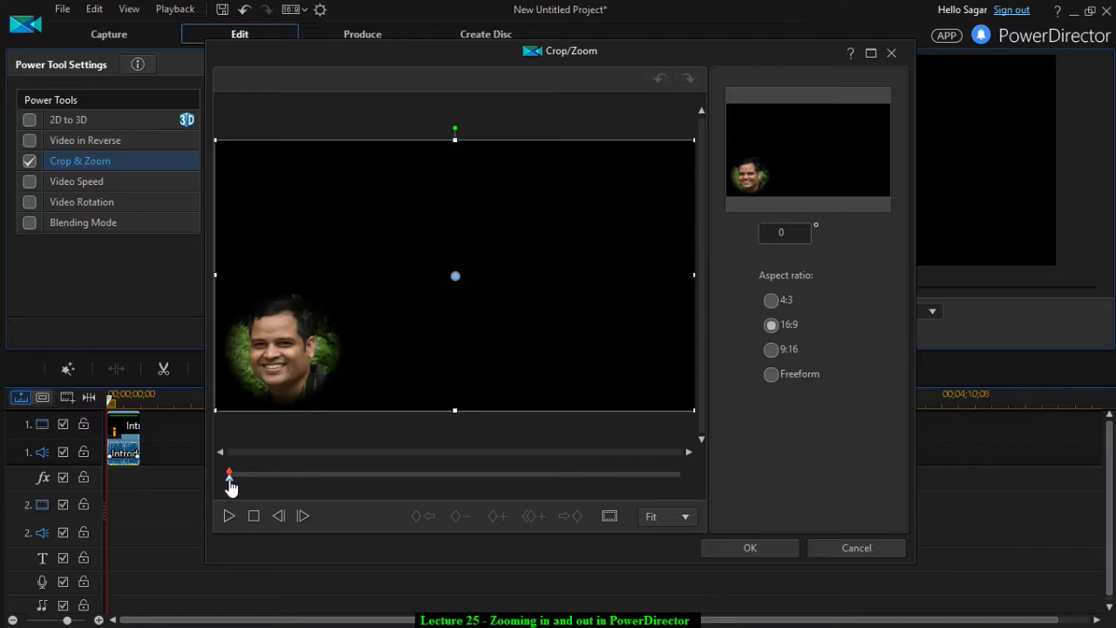
Scrub the clip preview to about a quarter of its length, and return to the start.
left_click_drag(229, 481, 331, 487)
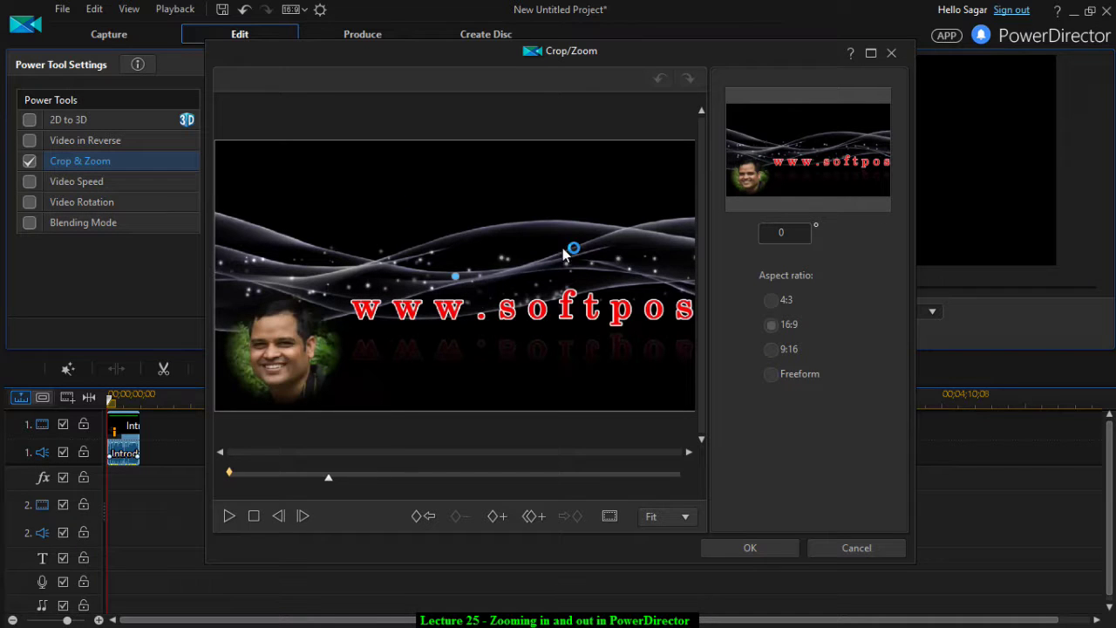
left_click(357, 209)
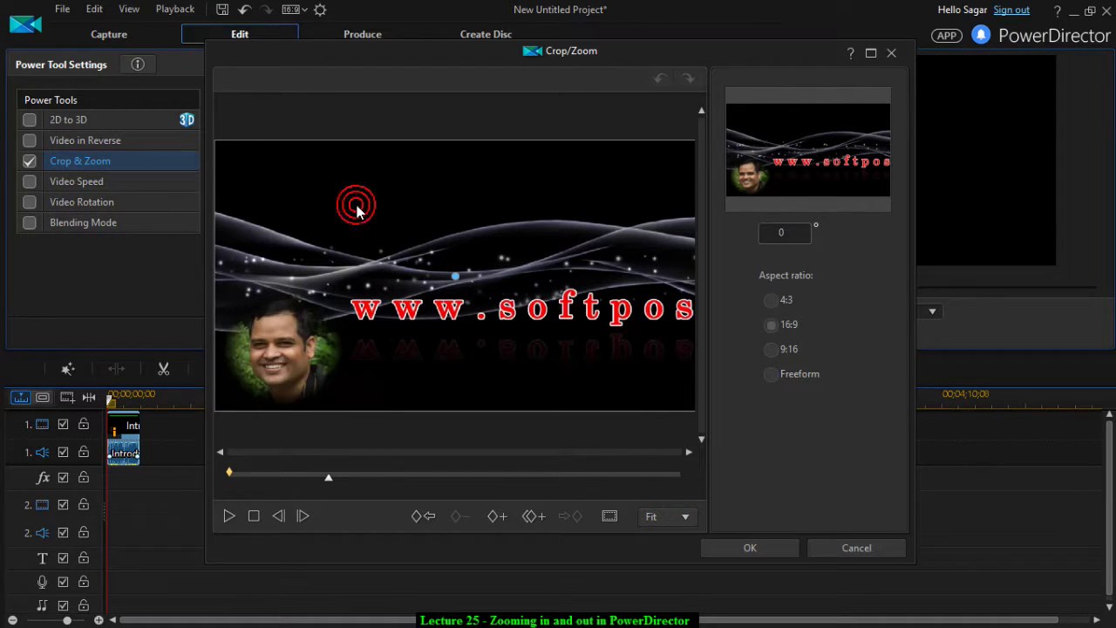
left_click(254, 516)
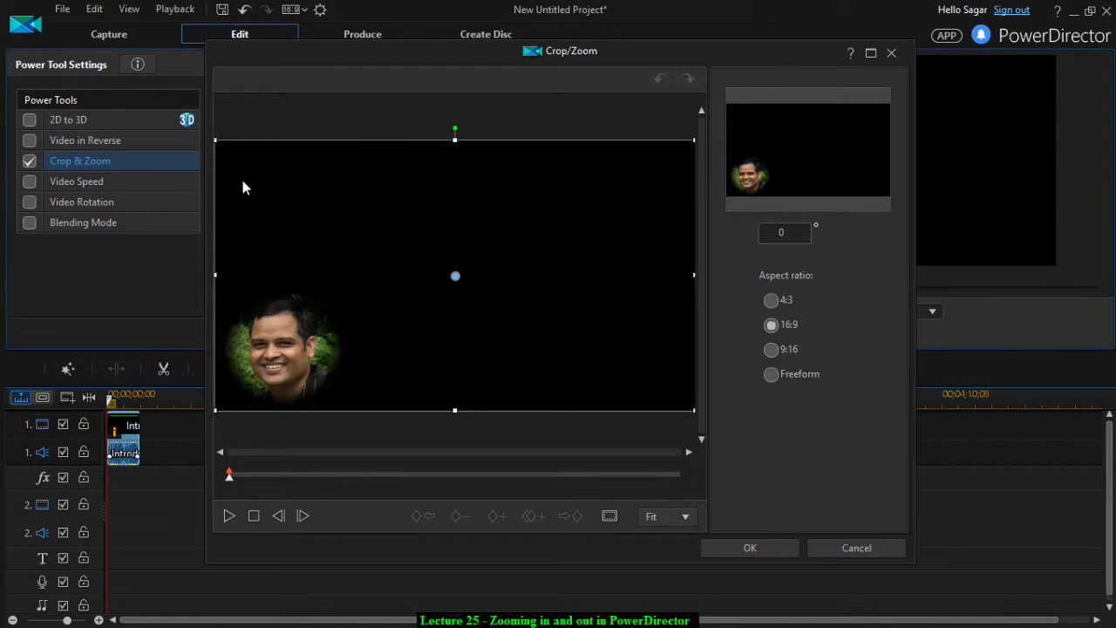
left_click_drag(230, 475, 288, 485)
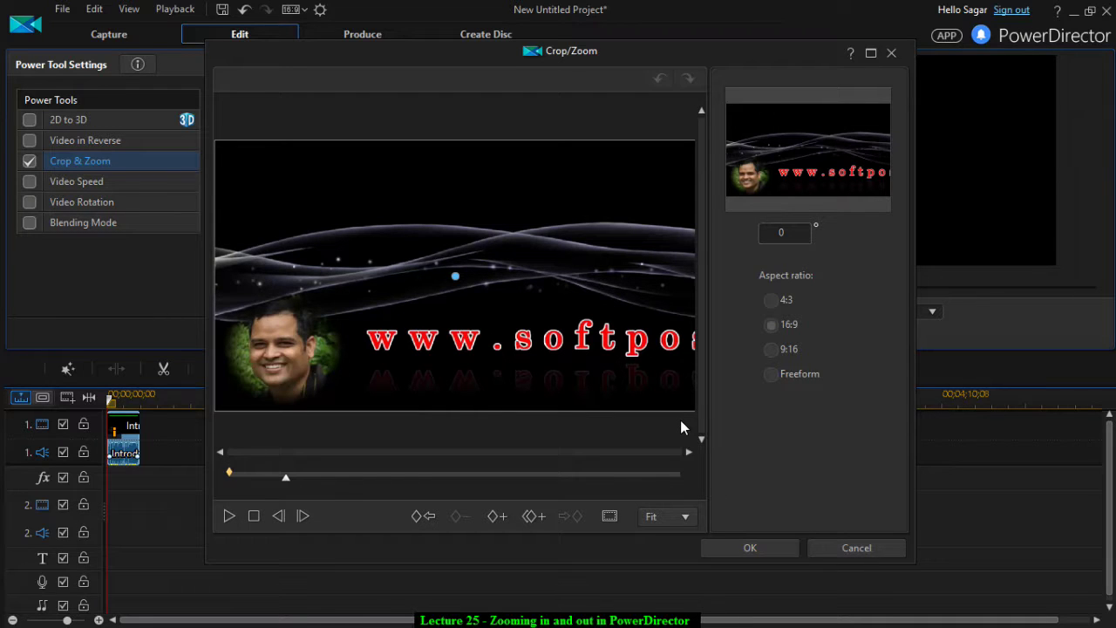
left_click(504, 517)
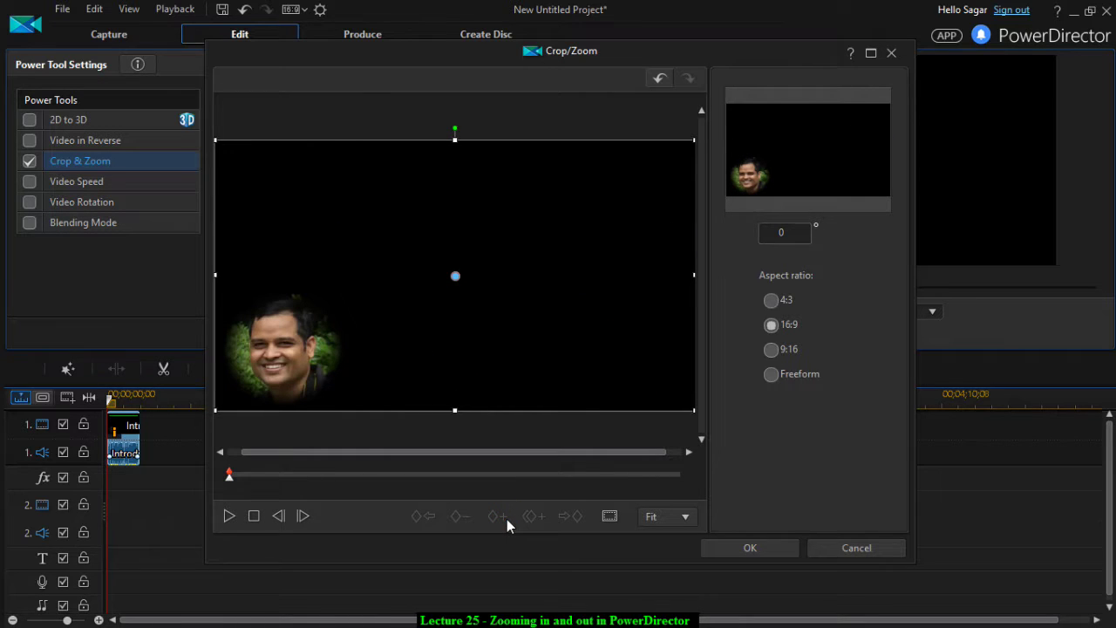
left_click(232, 452)
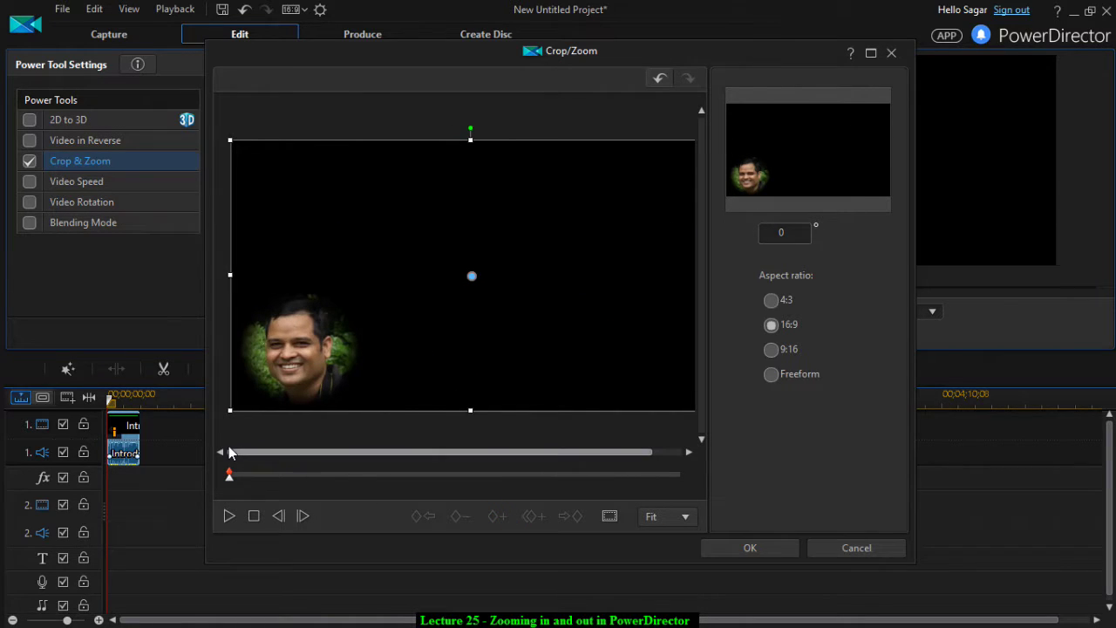
Add a keyframe about an eighth of the way through the clip and shrink the crop frame around the portrait in the lower-left corner.
left_click_drag(229, 476, 290, 482)
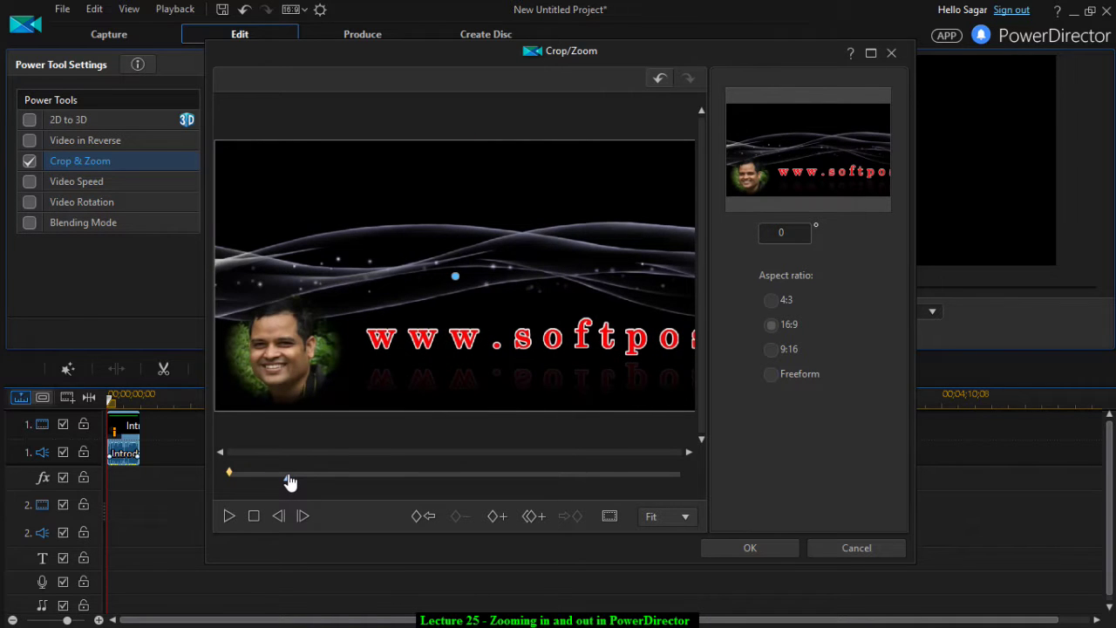
left_click(494, 516)
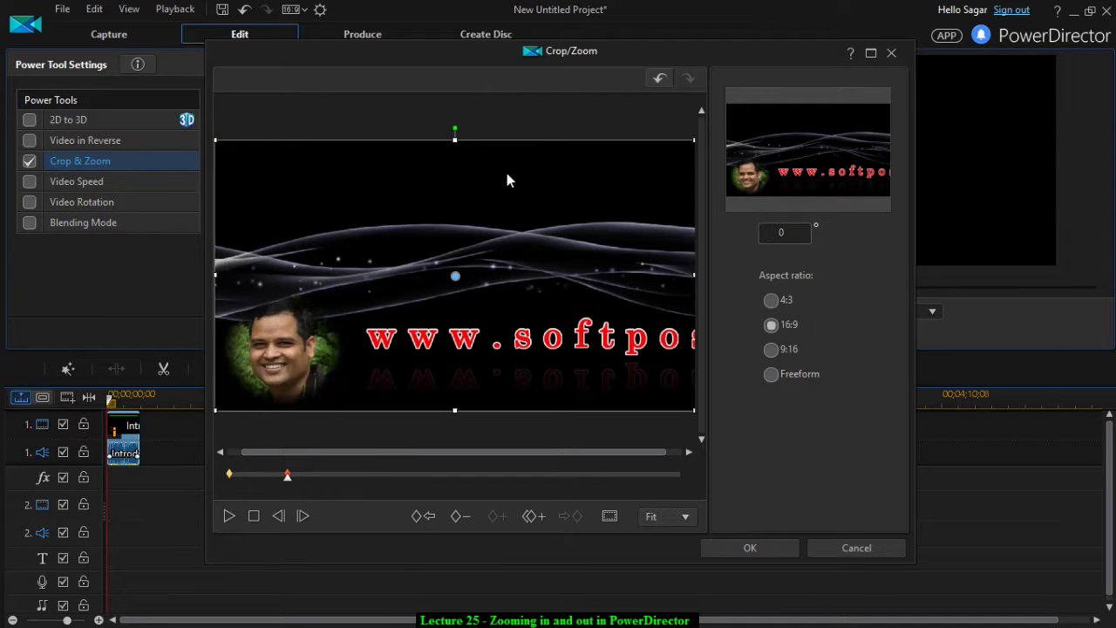
left_click_drag(694, 143, 526, 234)
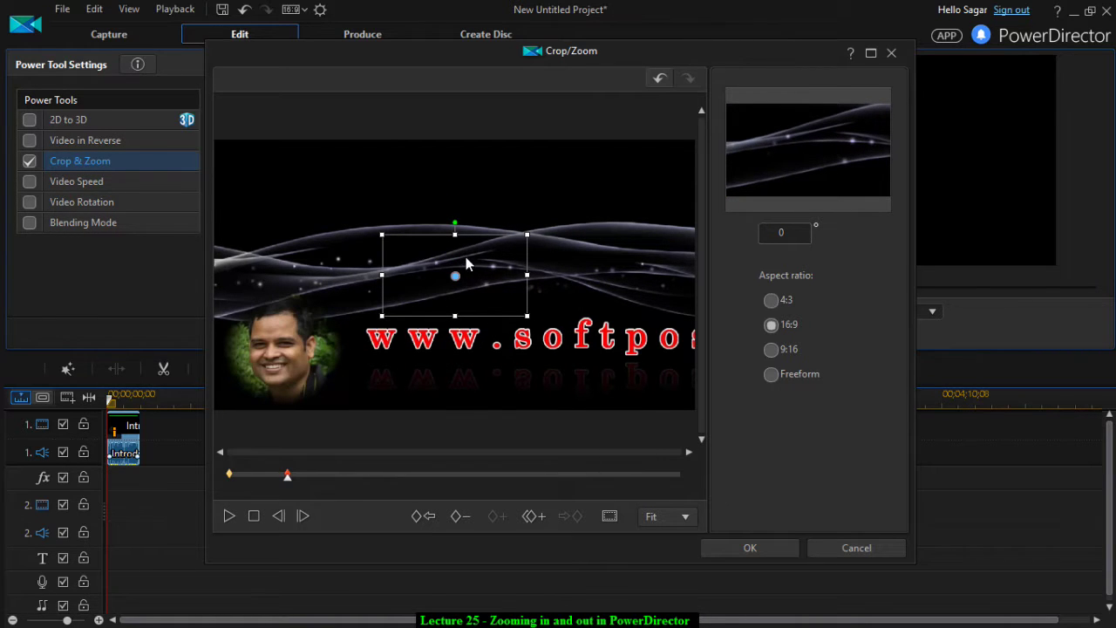
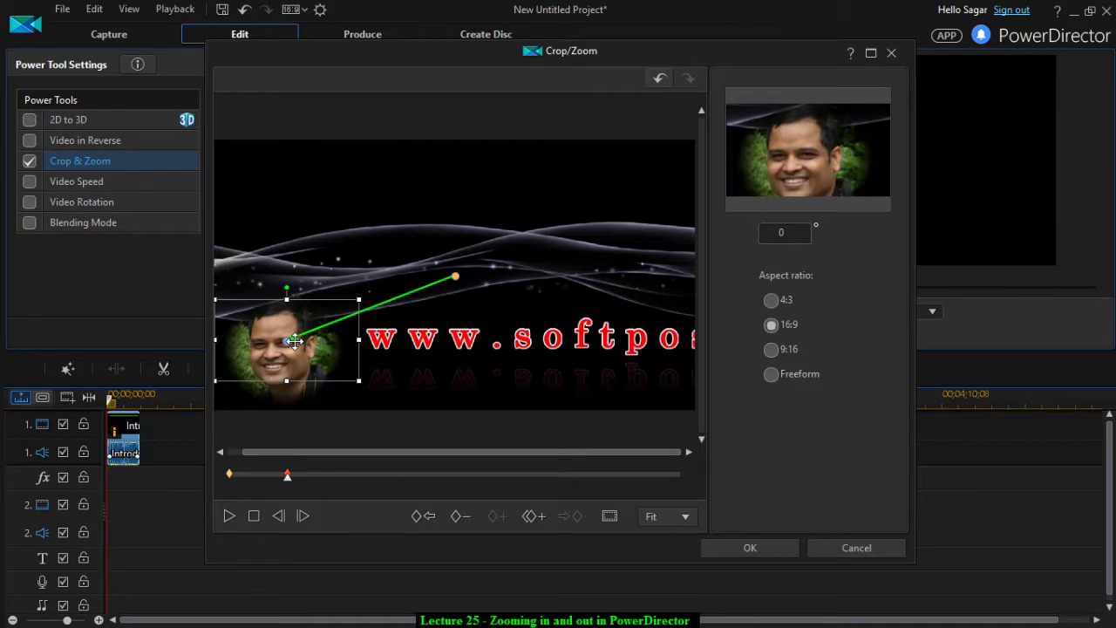
left_click_drag(286, 382, 287, 394)
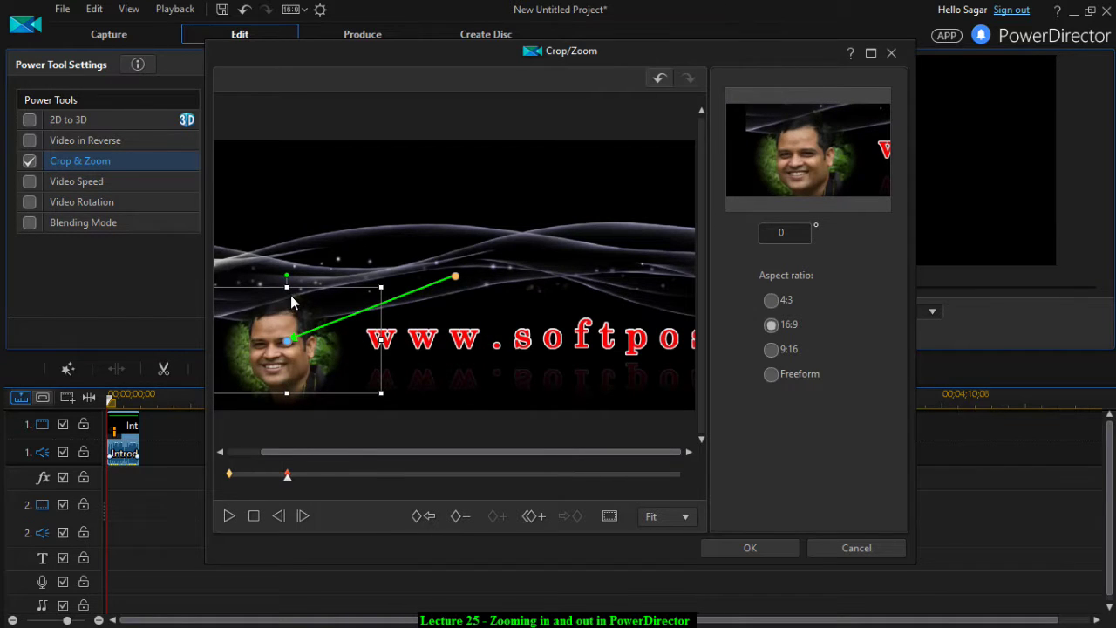
left_click_drag(282, 340, 308, 347)
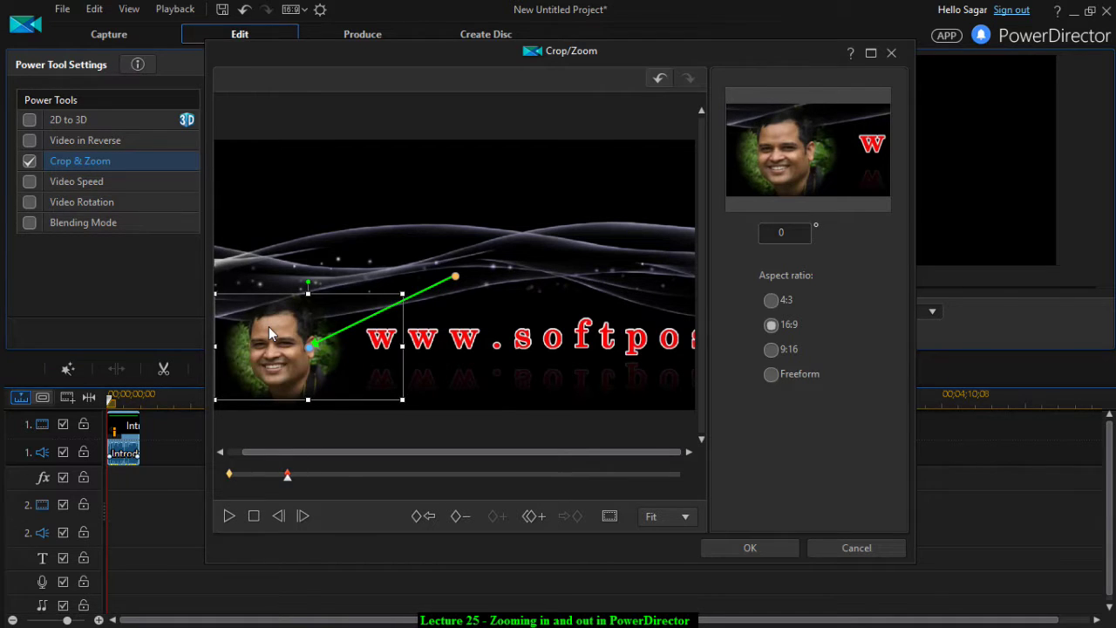
Play the clip from the start twice to preview the zoom onto the portrait, stopping playback each time.
left_click(250, 522)
left_click(228, 516)
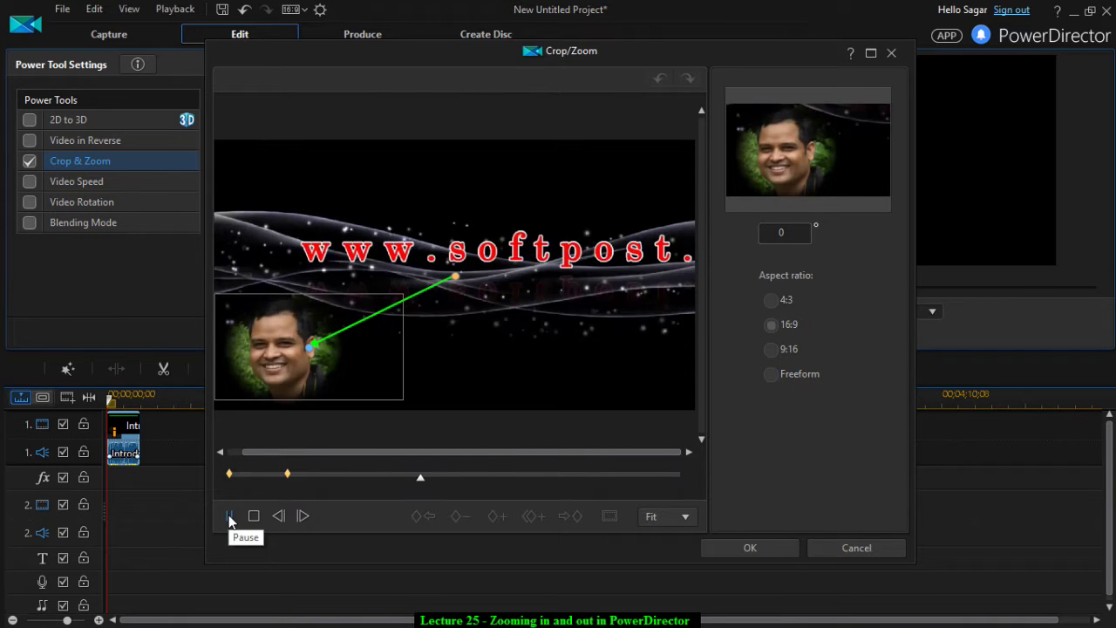
left_click(253, 520)
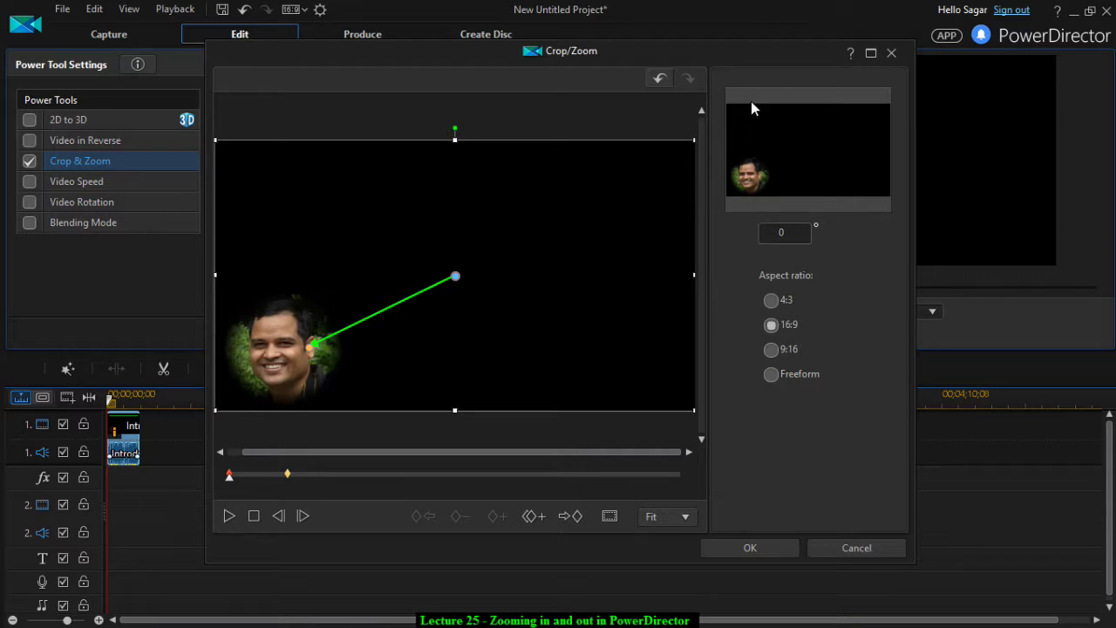
left_click(232, 517)
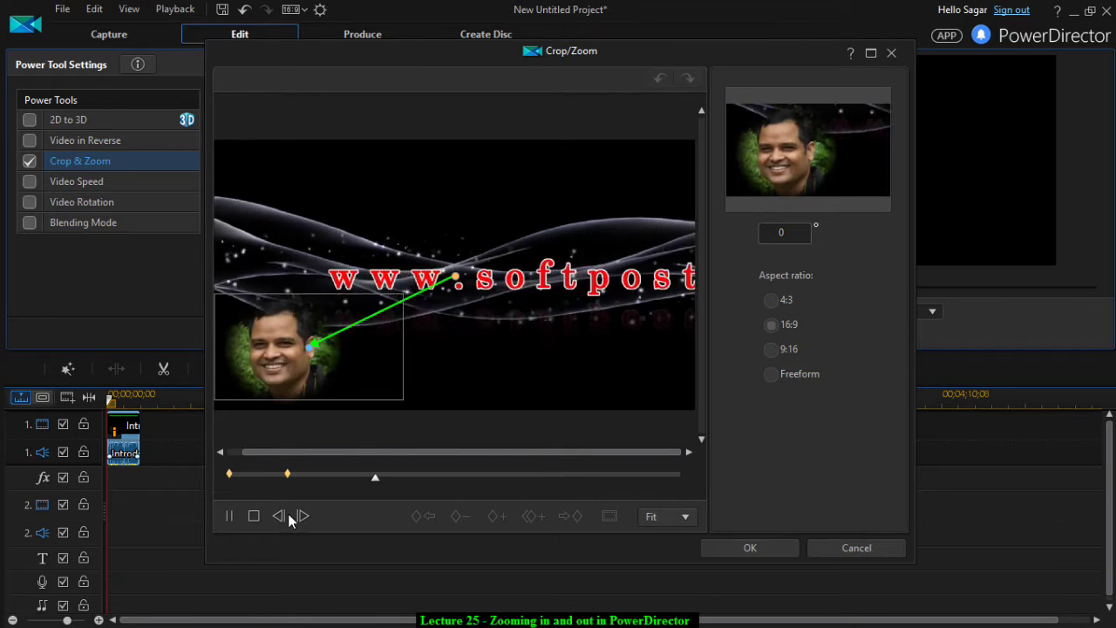
left_click(254, 515)
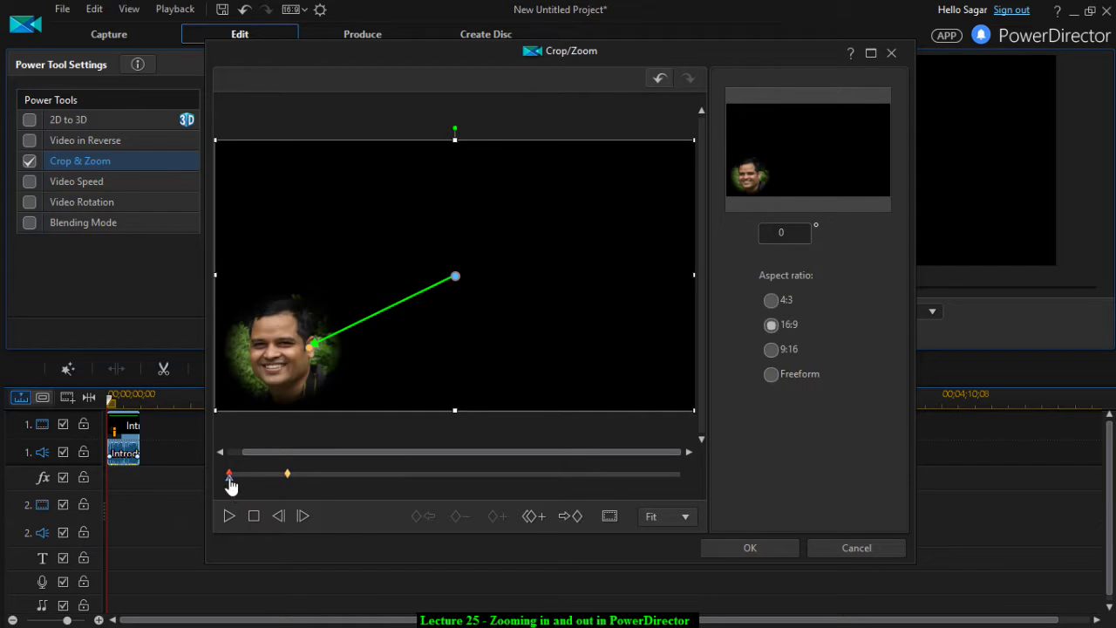
Add a third keyframe slightly past a quarter of the way through the clip.
left_click(337, 479)
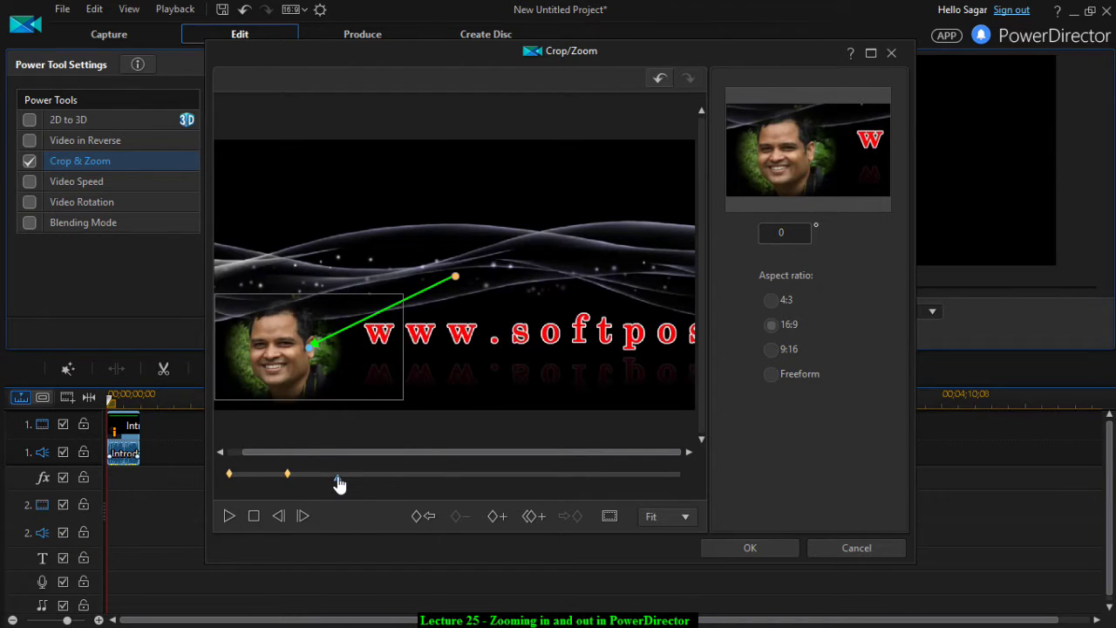
left_click_drag(339, 485, 354, 485)
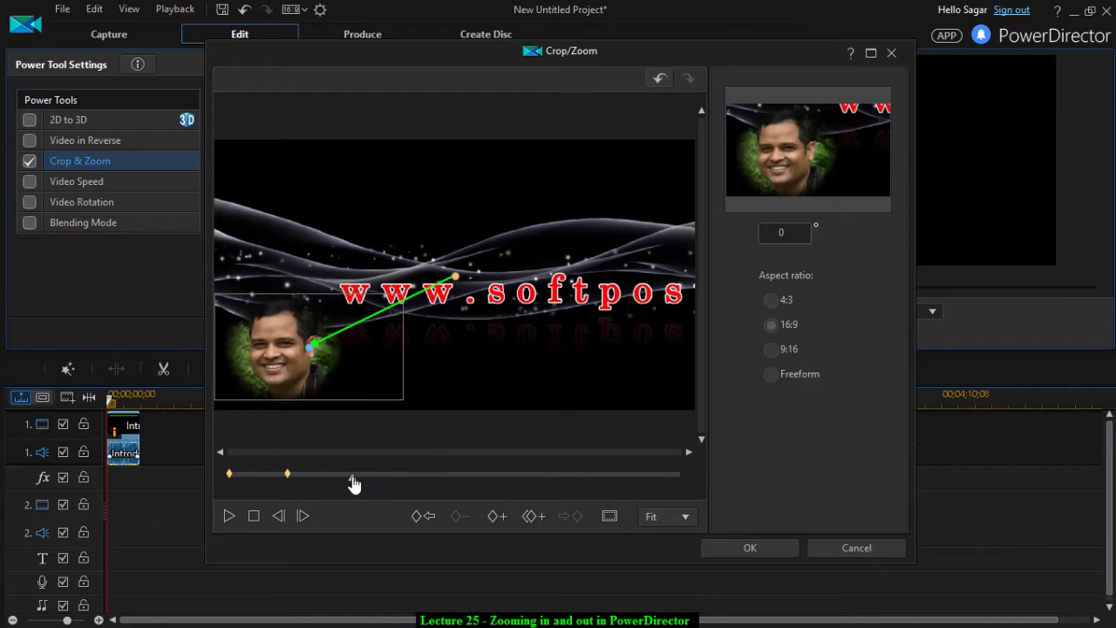
left_click(495, 516)
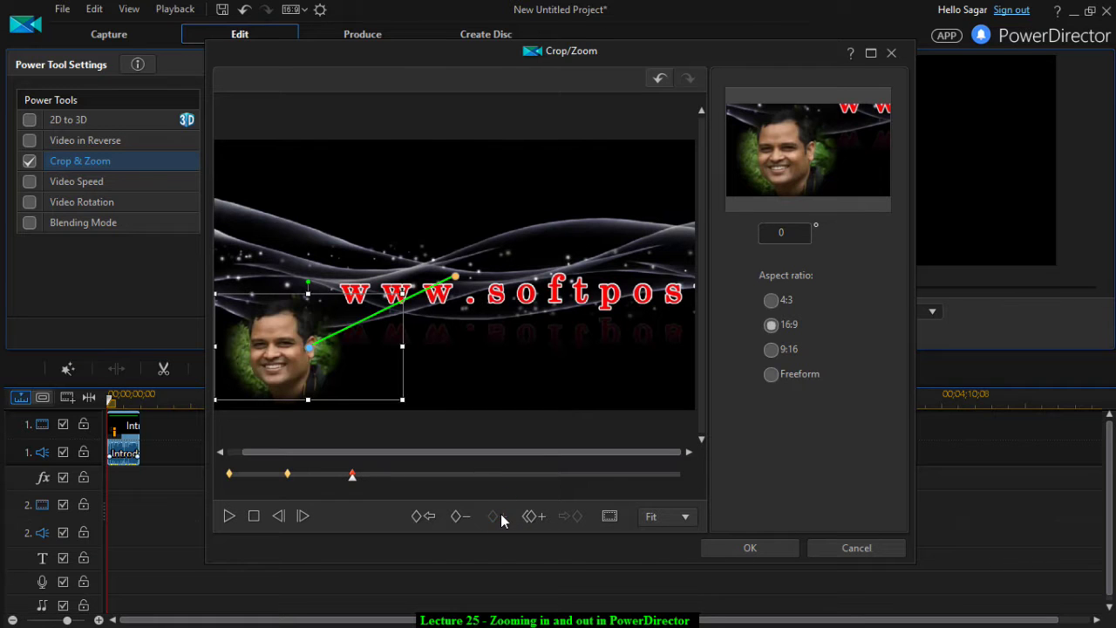
Enlarge and recentre the crop frame at the third keyframe so it covers roughly the whole picture for the zoom-out.
left_click_drag(402, 293, 668, 187)
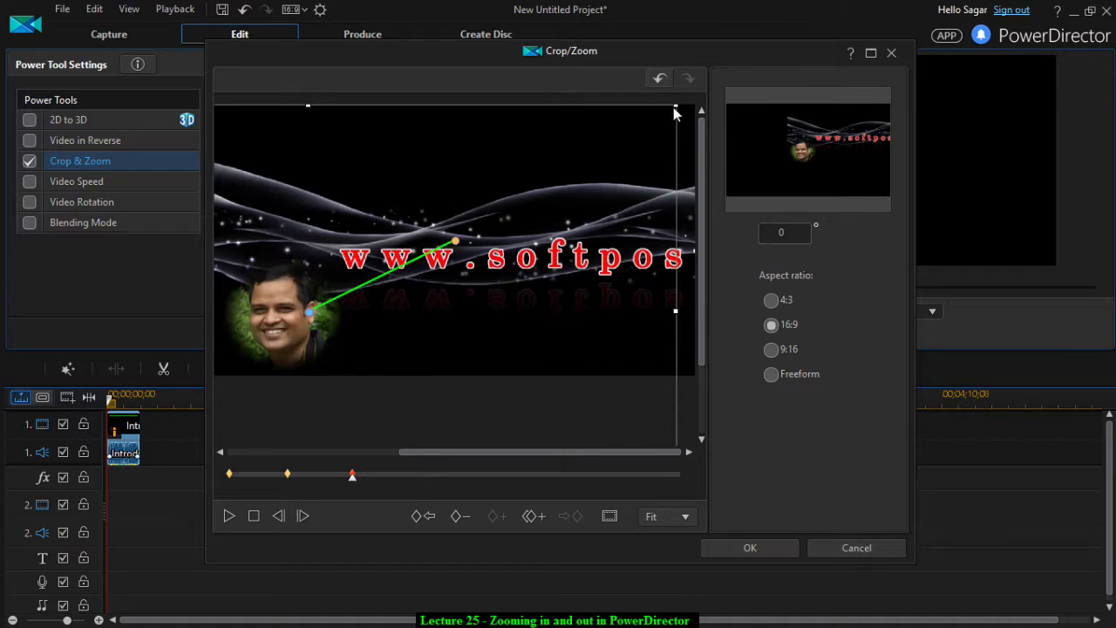
left_click_drag(675, 106, 600, 197)
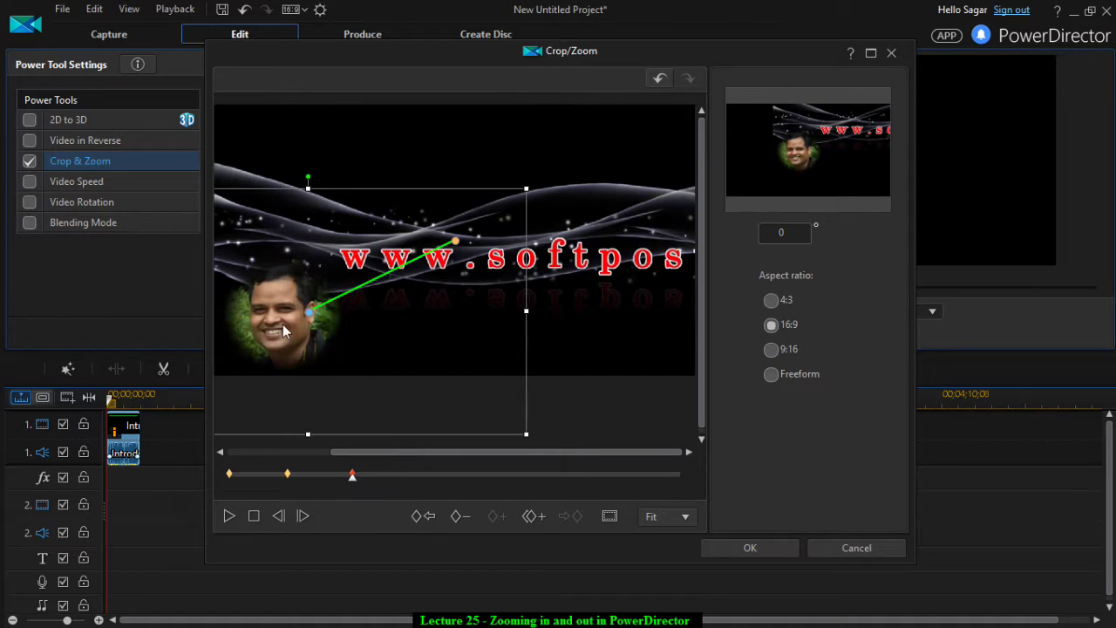
left_click_drag(308, 311, 432, 231)
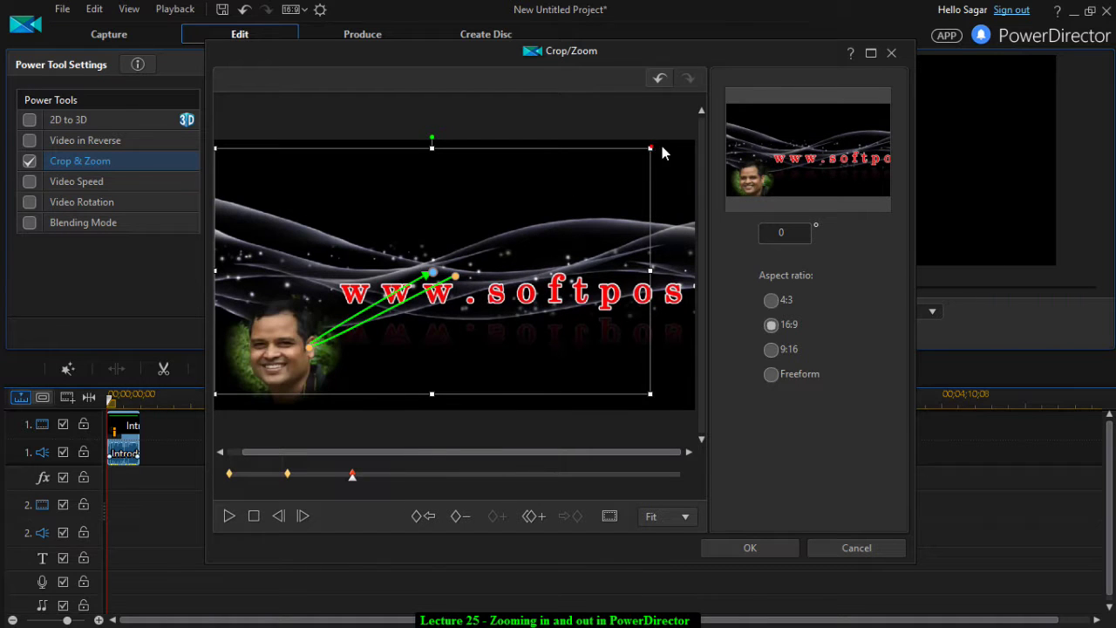
mouse_move(650, 394)
left_mouse_down()
mouse_move(672, 401)
mouse_move(663, 395)
left_mouse_up()
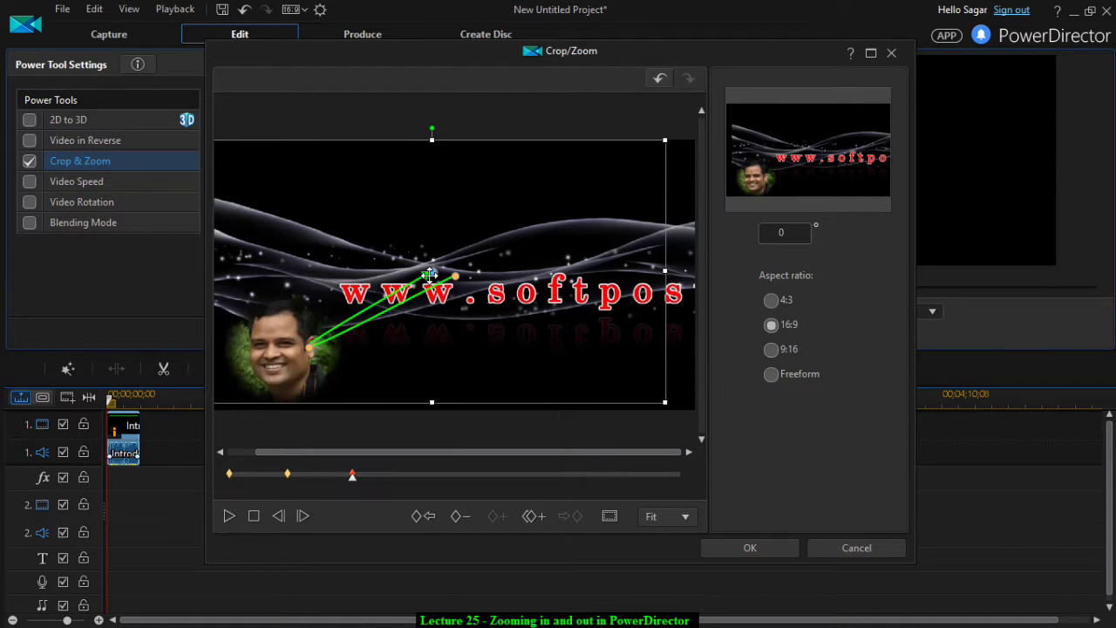
mouse_move(430, 275)
left_mouse_down()
mouse_move(458, 279)
mouse_move(443, 279)
left_mouse_up()
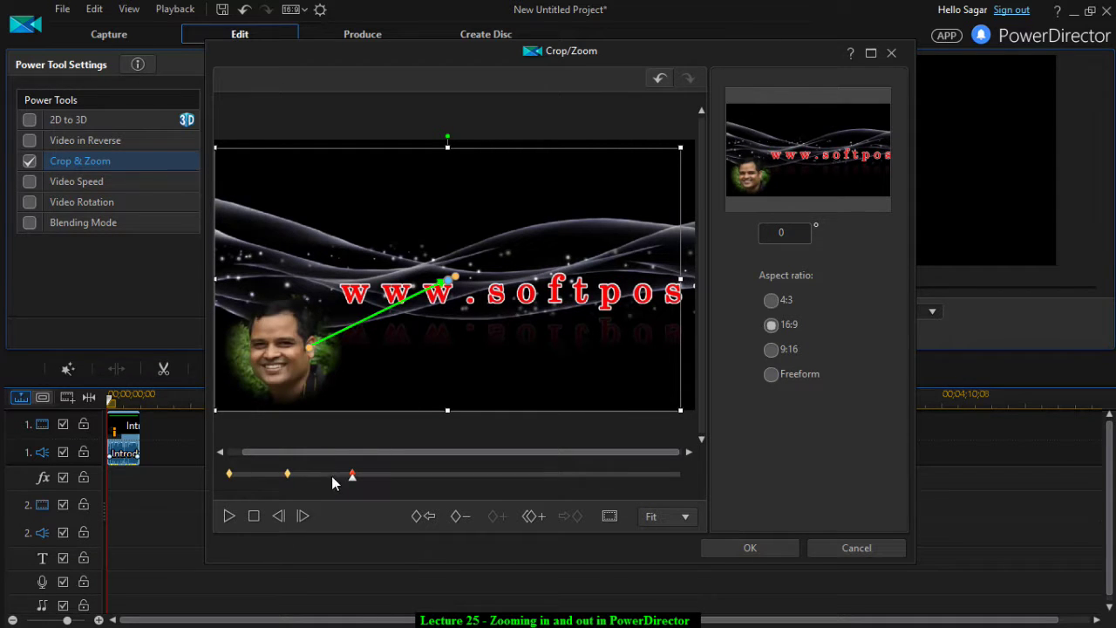
left_click_drag(316, 452, 360, 452)
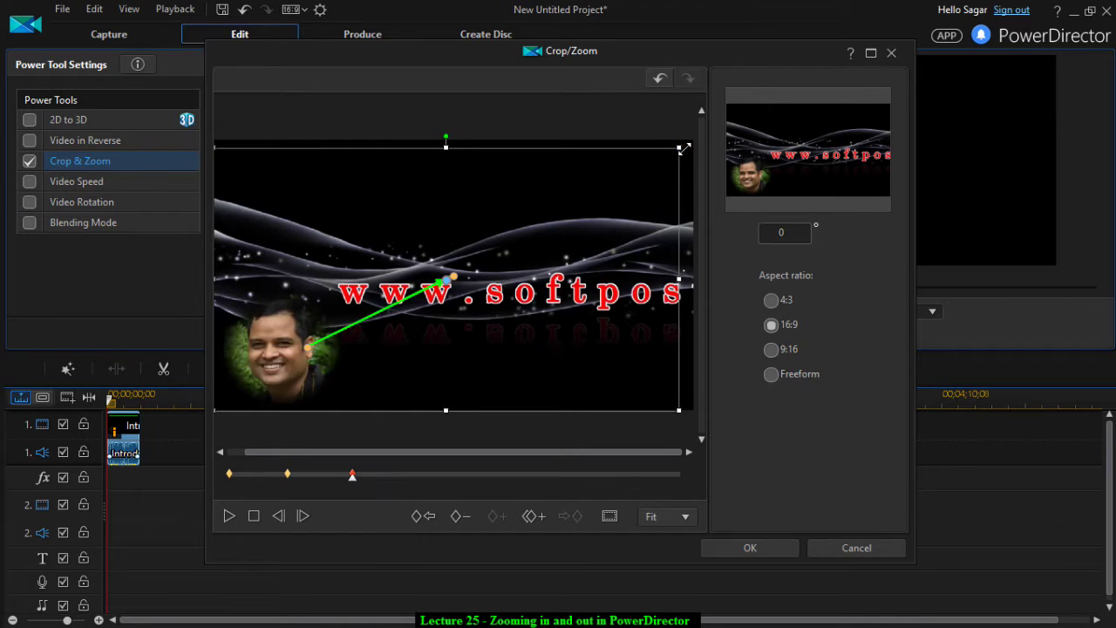
left_click_drag(683, 149, 694, 140)
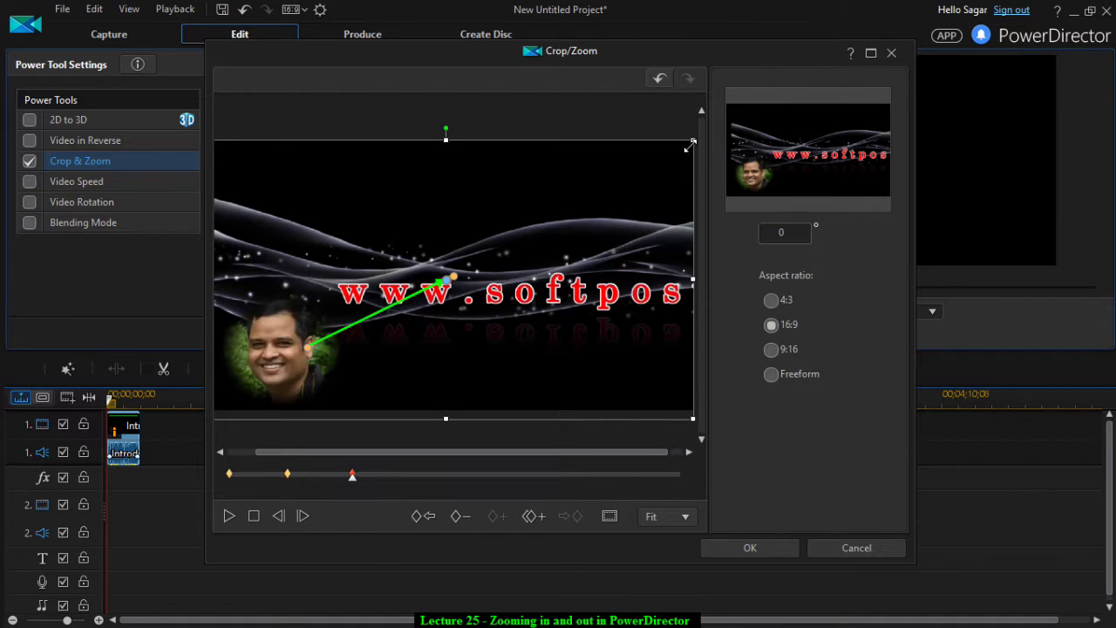
left_click_drag(448, 417, 445, 410)
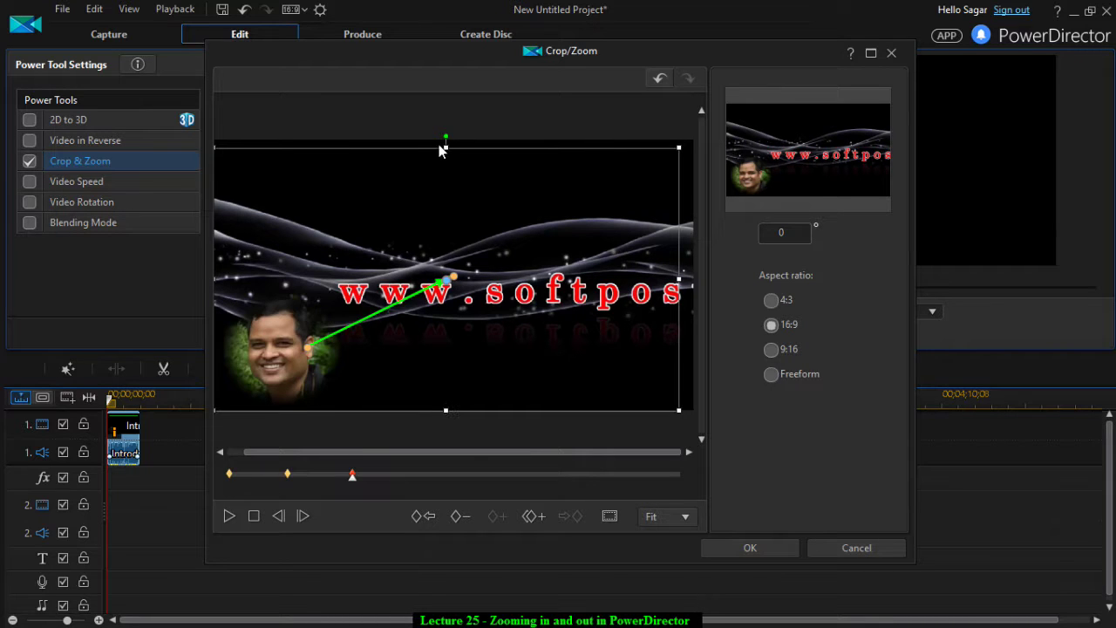
left_click_drag(445, 146, 446, 139)
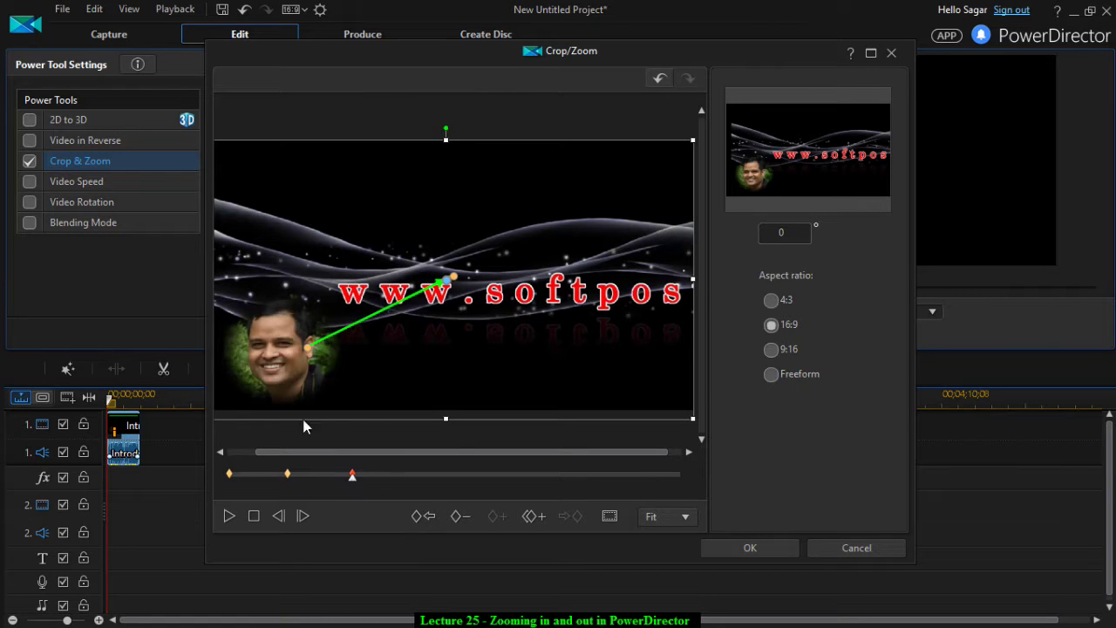
Play the clip from the start to preview the complete zoom-in and zoom-out, and stop playback.
left_click(255, 518)
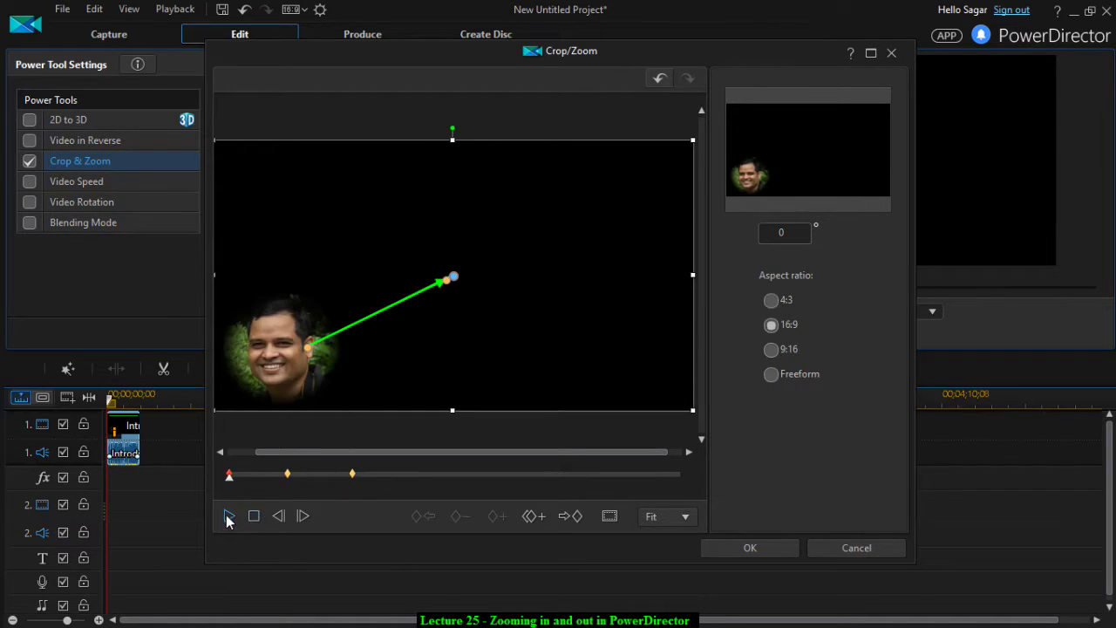
left_click(227, 516)
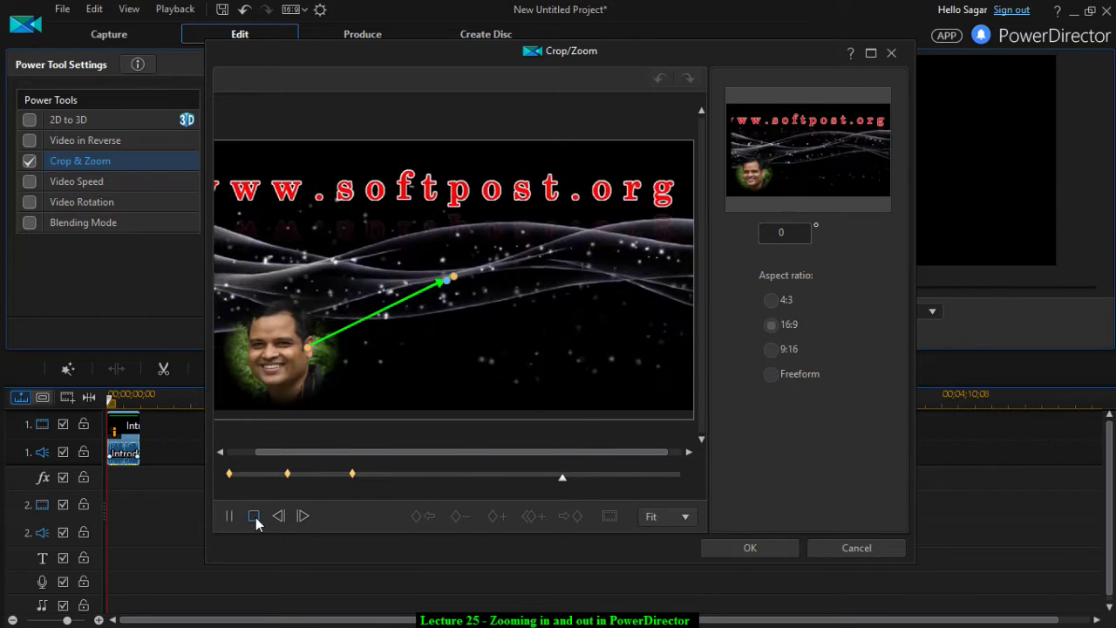
left_click(254, 516)
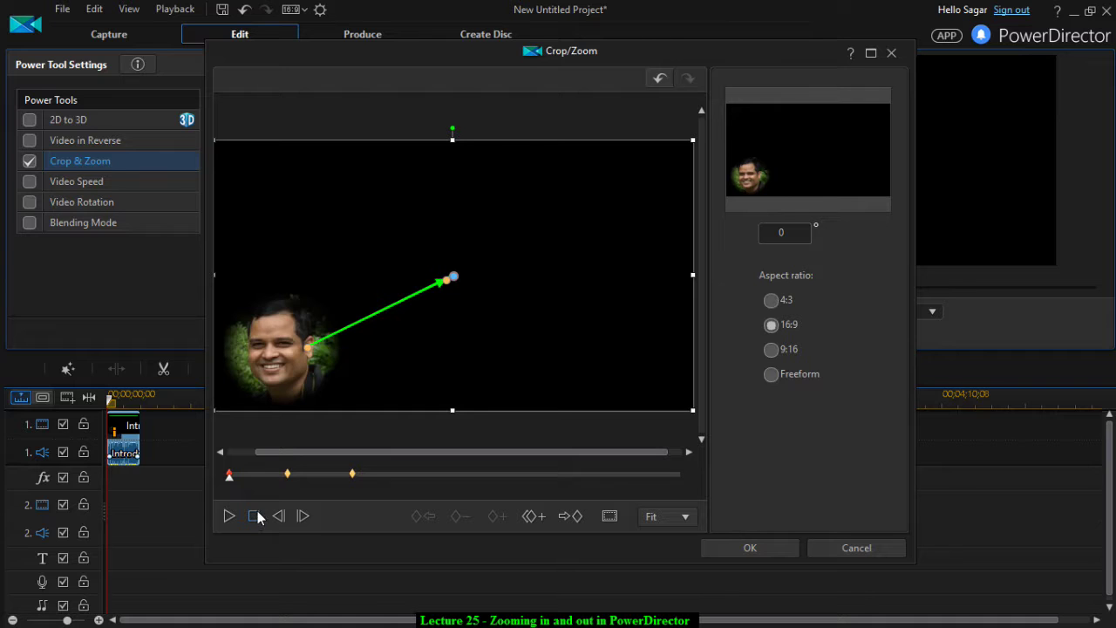
Discard the current Crop/Zoom changes and reopen the Crop/Zoom editor for the introduction clip.
left_click(852, 546)
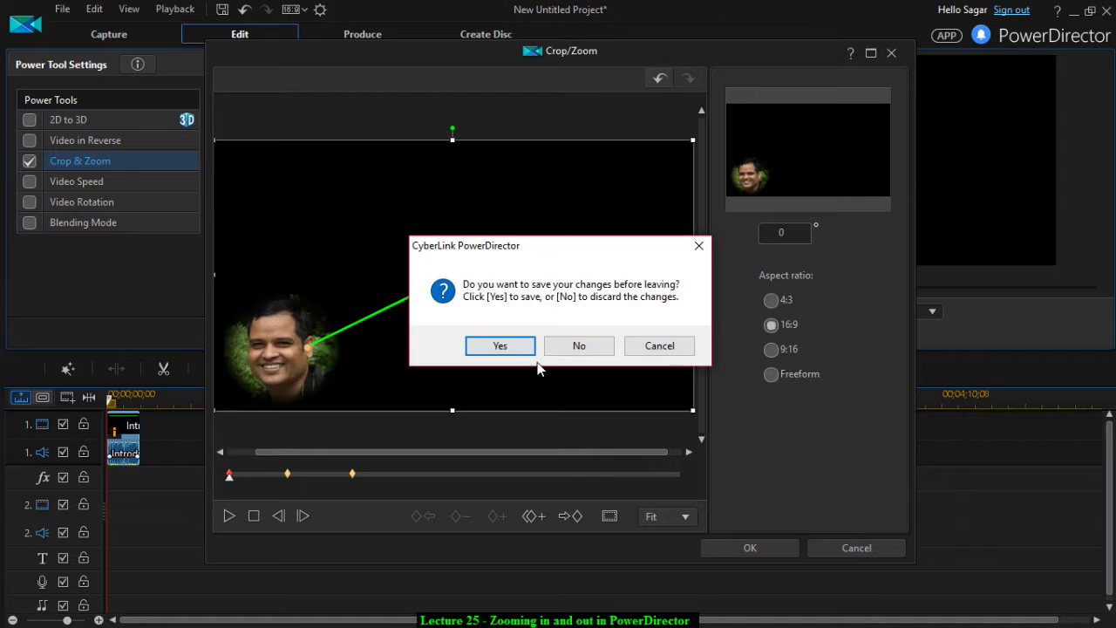
left_click(561, 346)
left_click(129, 433)
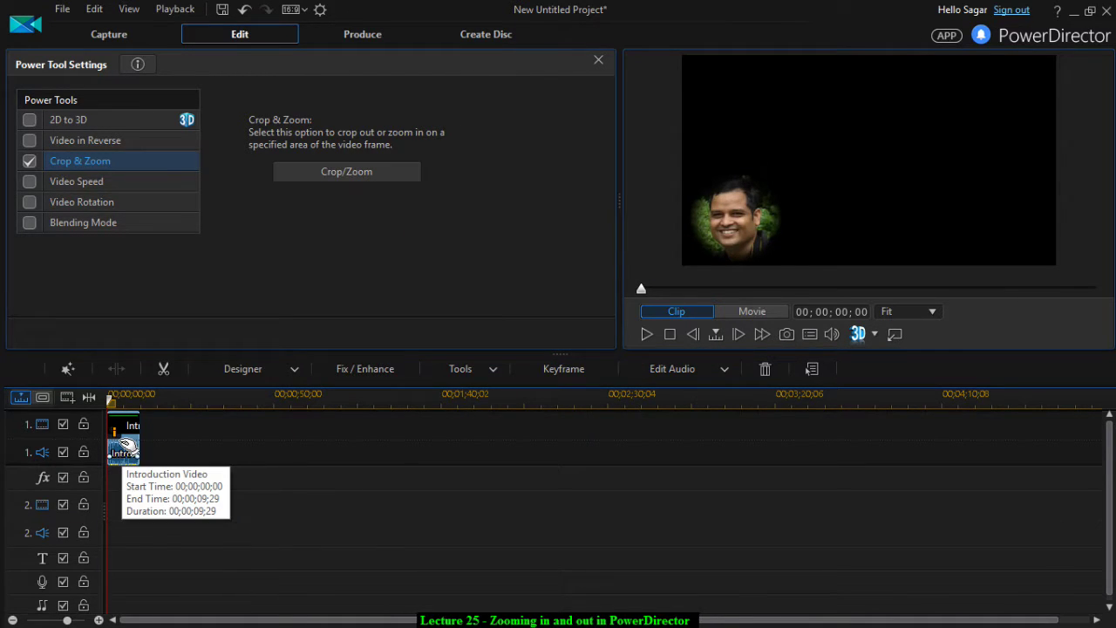
left_click(483, 367)
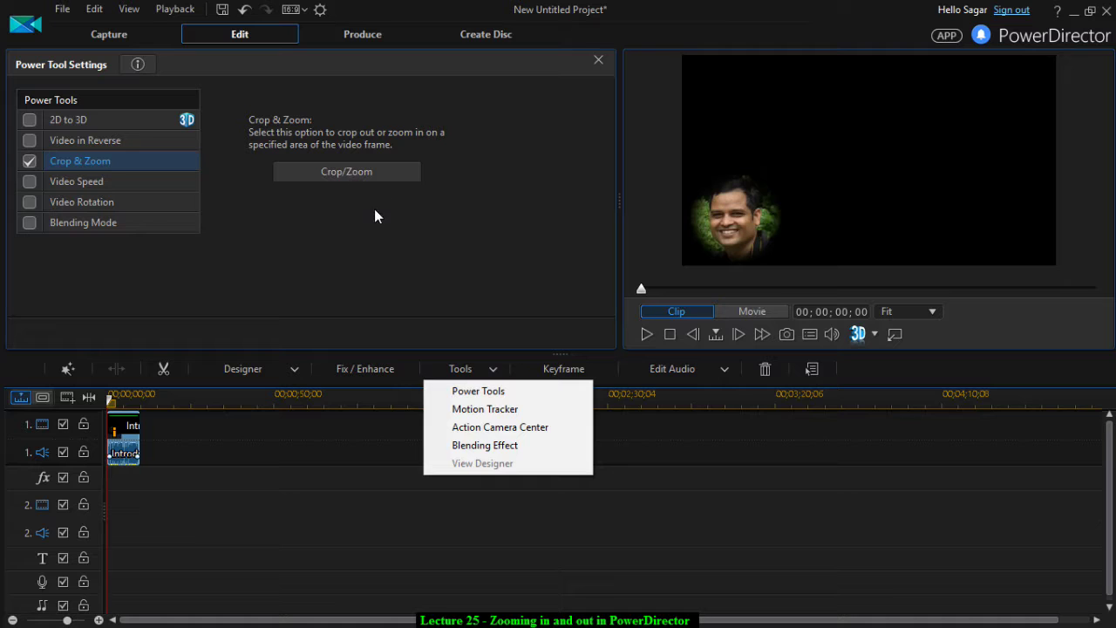
left_click(346, 172)
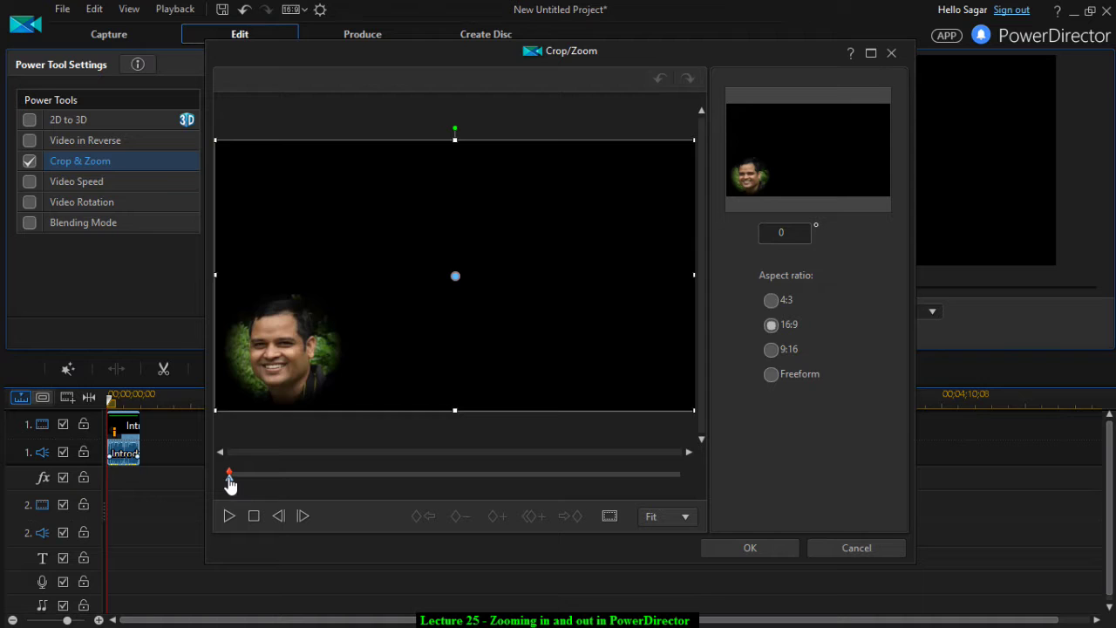
Add a second keyframe about an eighth of the way through the clip, with its crop frame shrunk and moved onto the portrait.
left_click_drag(230, 482, 285, 485)
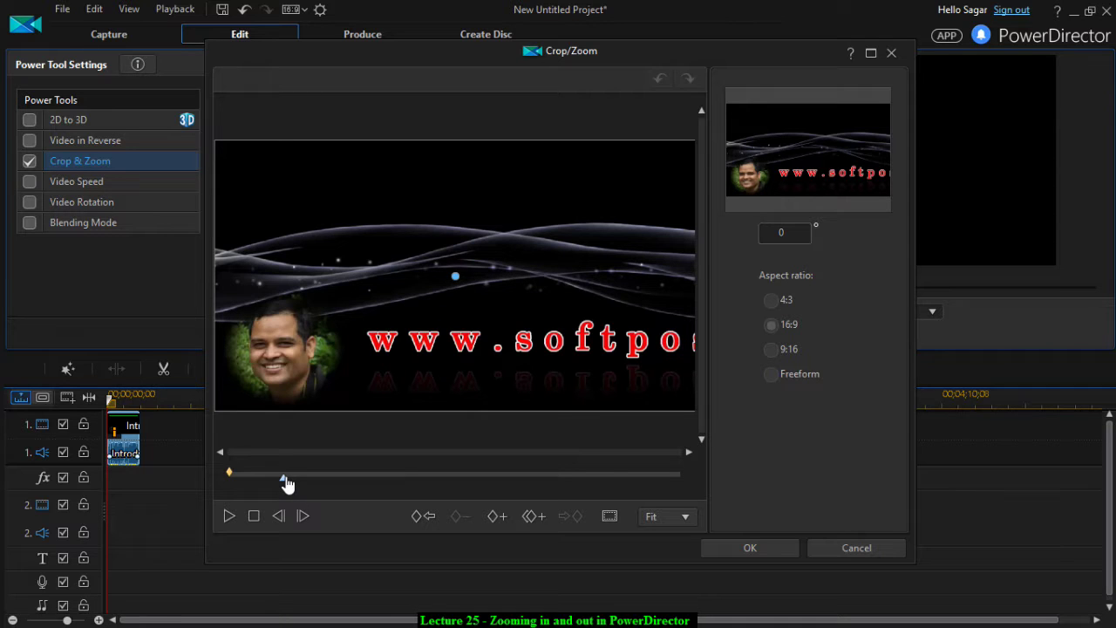
left_click(496, 517)
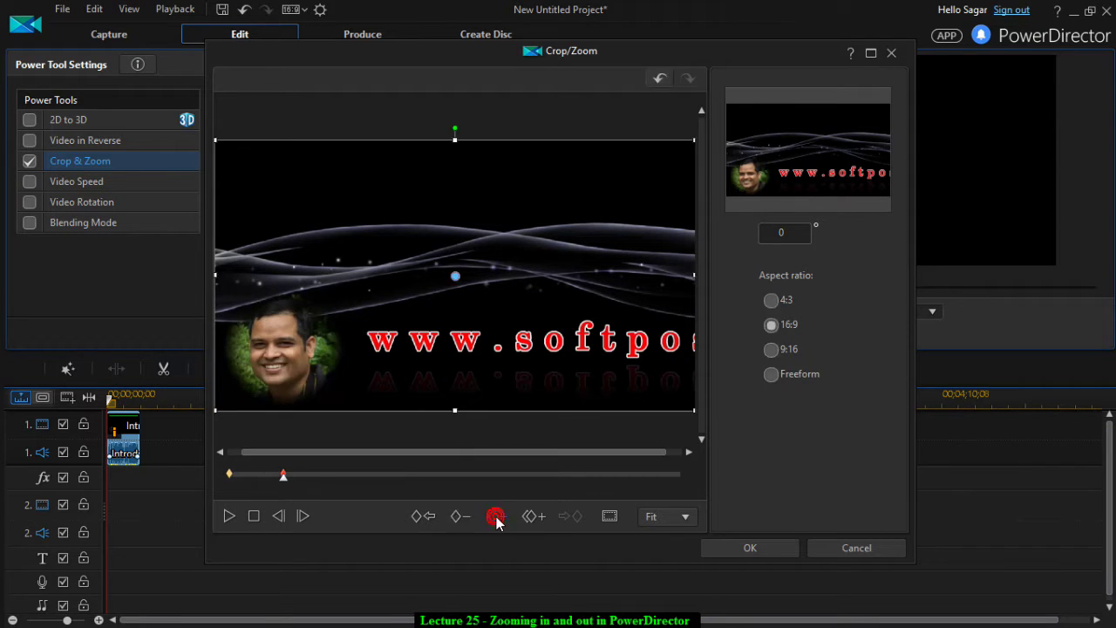
left_click_drag(693, 140, 500, 231)
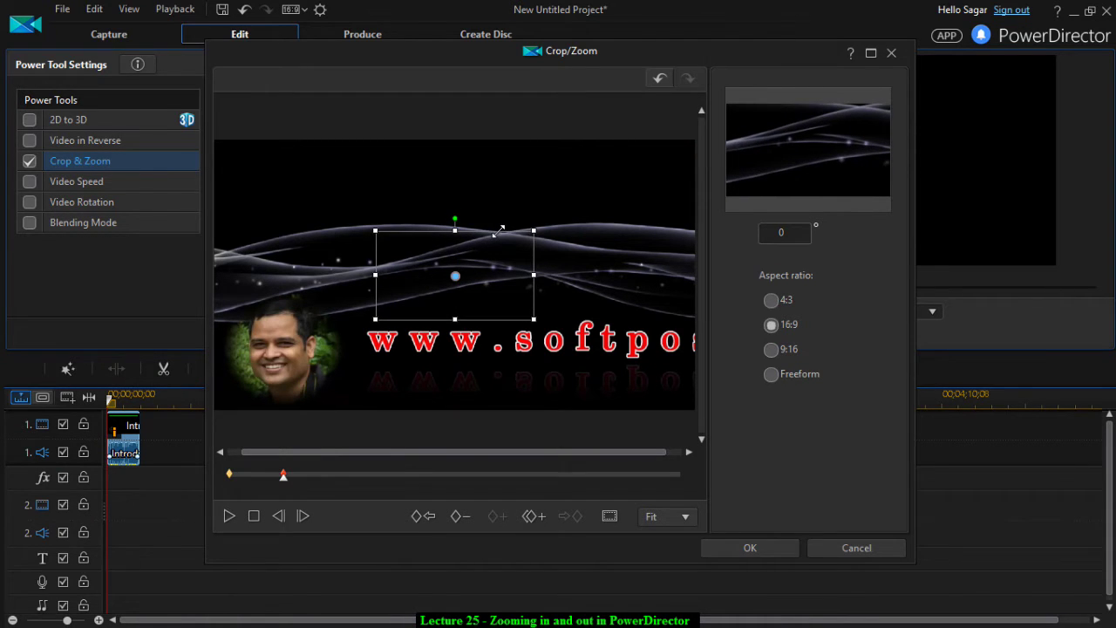
left_click_drag(455, 275, 305, 347)
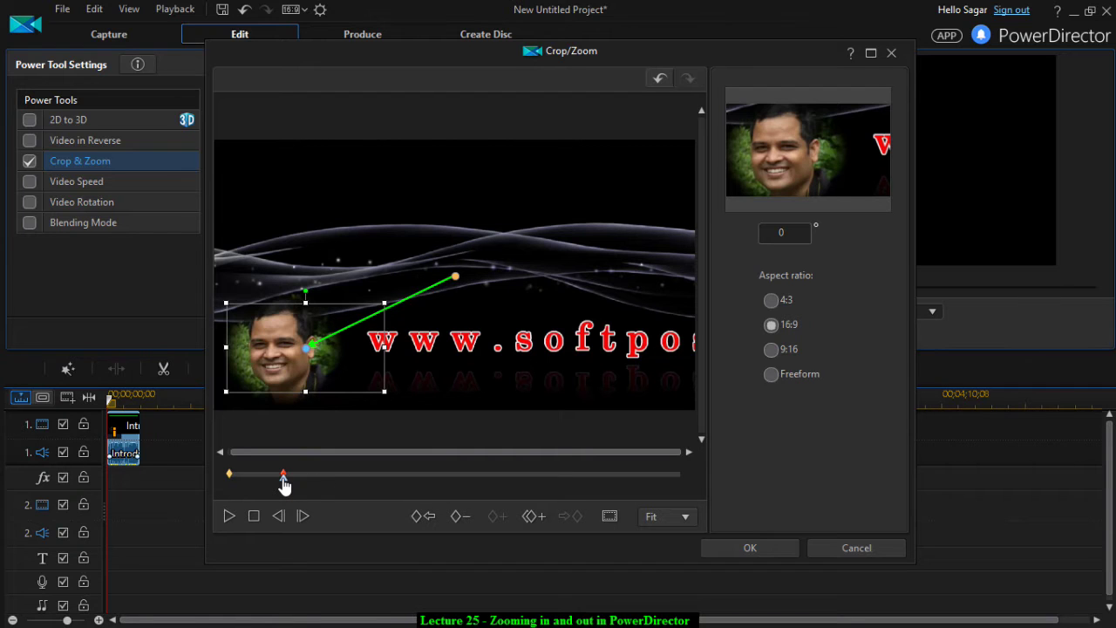
left_click_drag(284, 481, 282, 482)
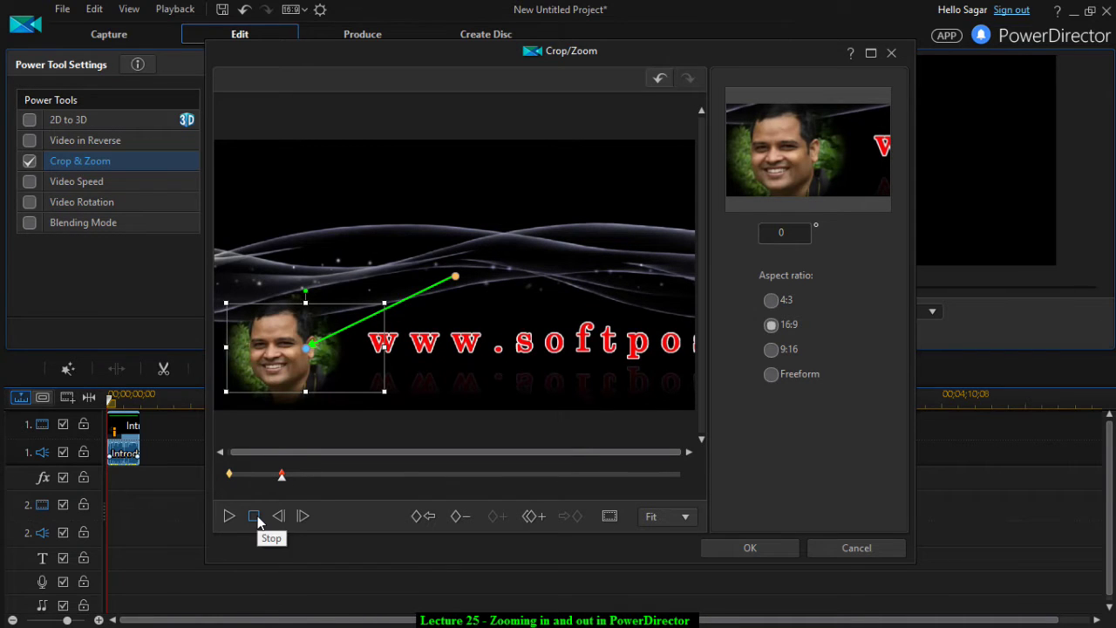
Enlarge the second keyframe's crop frame slightly so it covers the whole portrait down to the picture's lower edge.
left_click(255, 518)
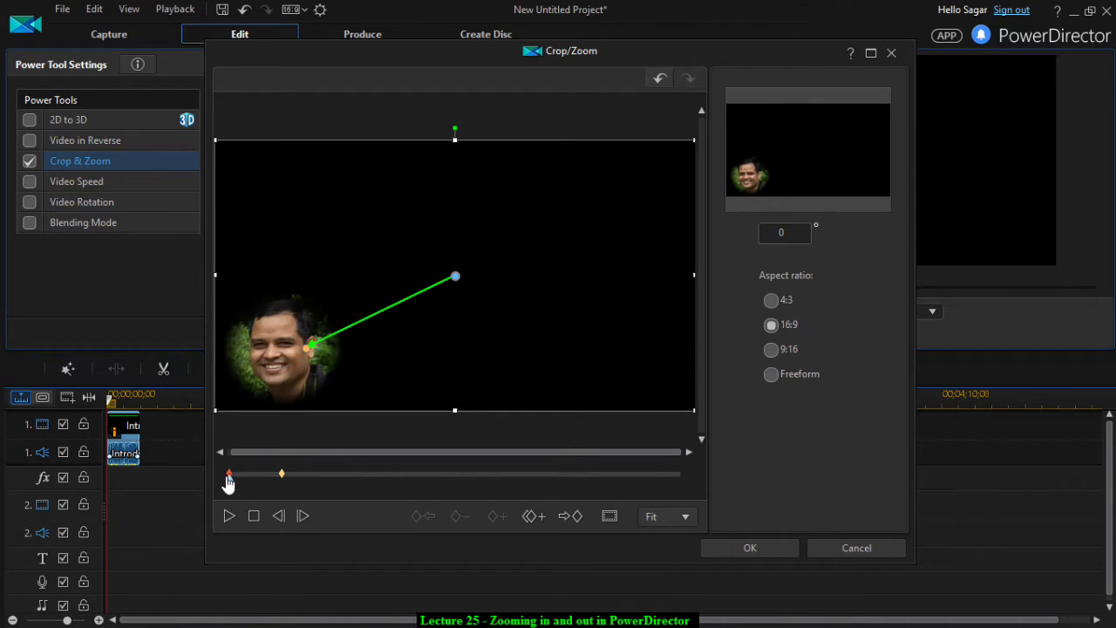
left_click_drag(228, 479, 357, 481)
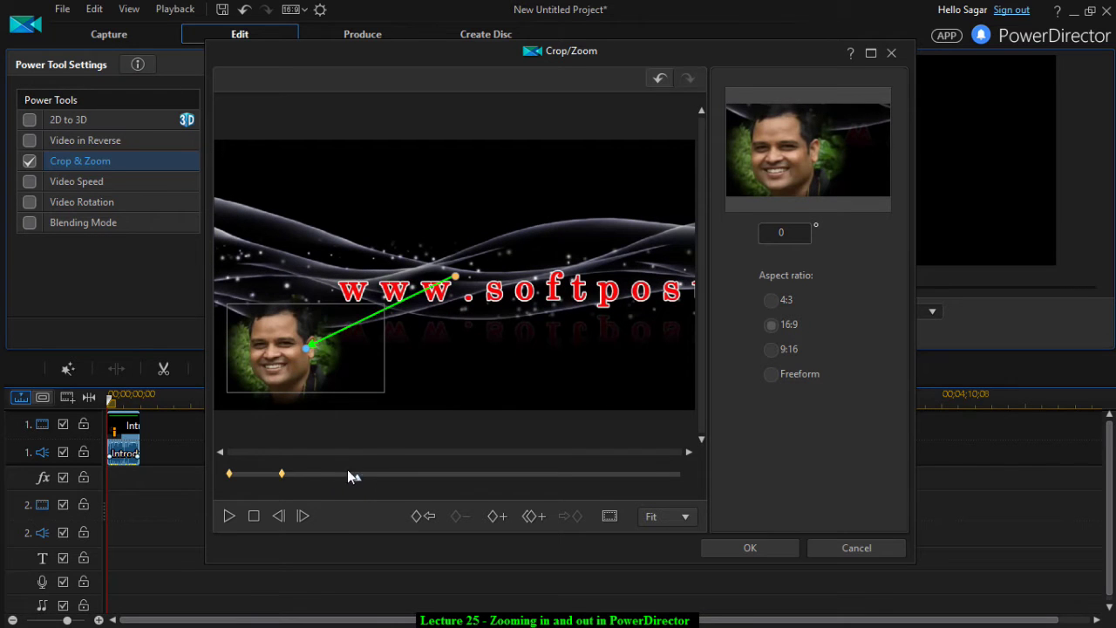
left_click_drag(356, 482, 353, 486)
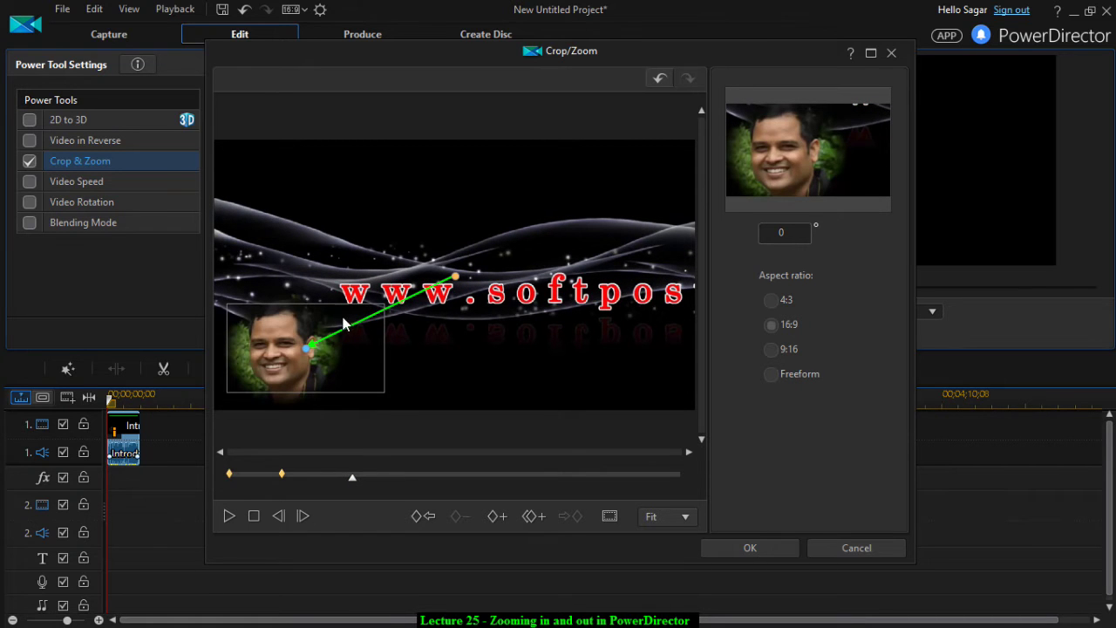
left_click(305, 347)
mouse_move(386, 303)
left_mouse_down()
mouse_move(473, 305)
mouse_move(404, 299)
left_mouse_up()
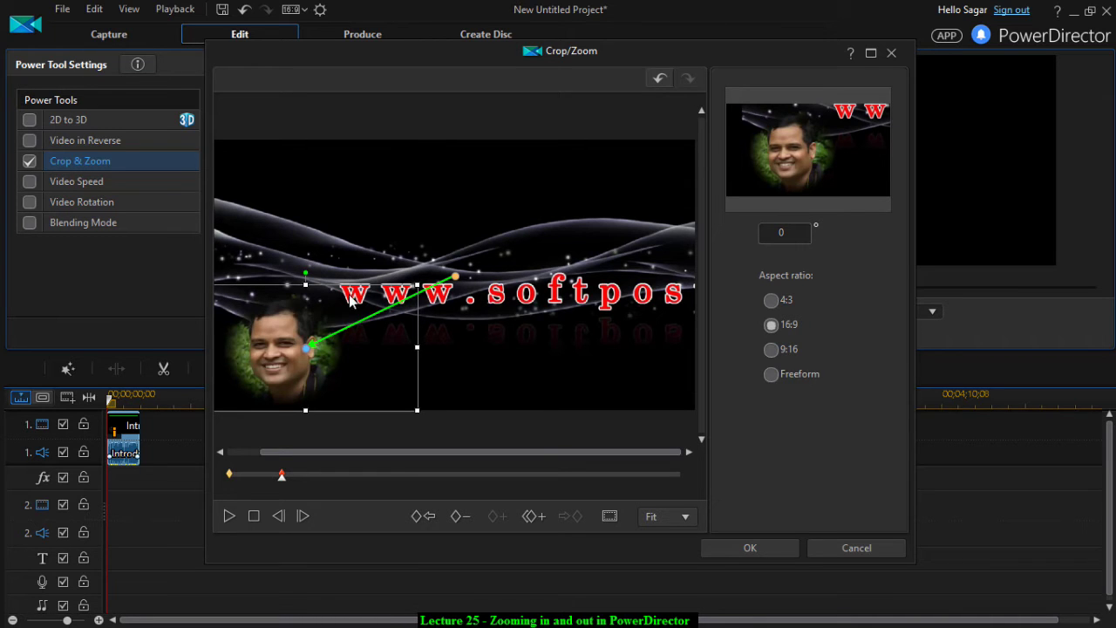
left_click_drag(305, 346, 454, 275)
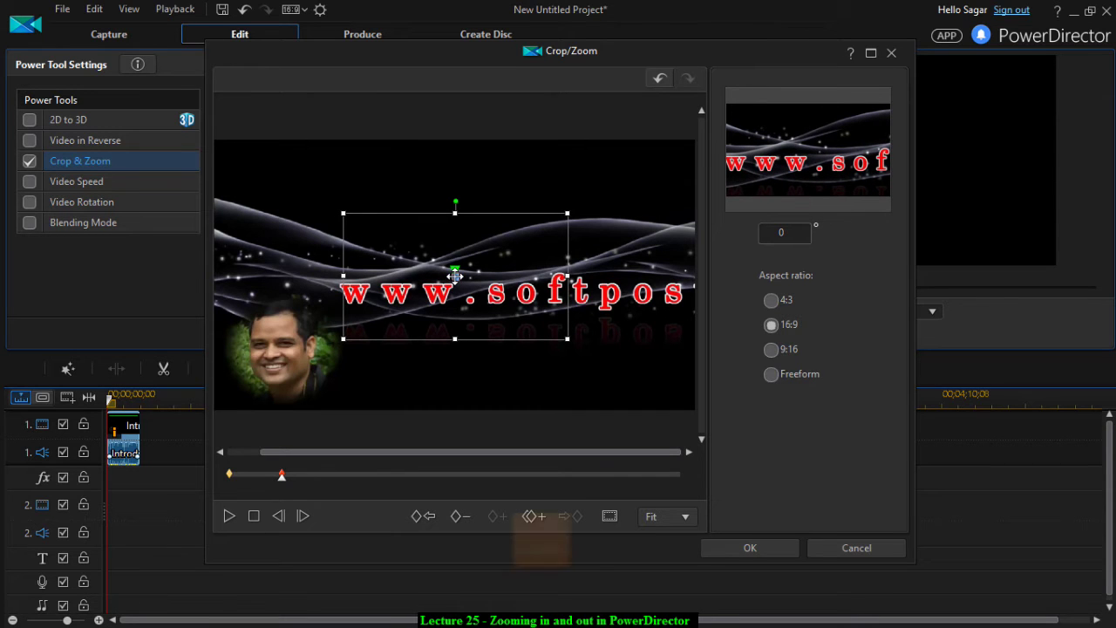
left_click_drag(567, 339, 688, 410)
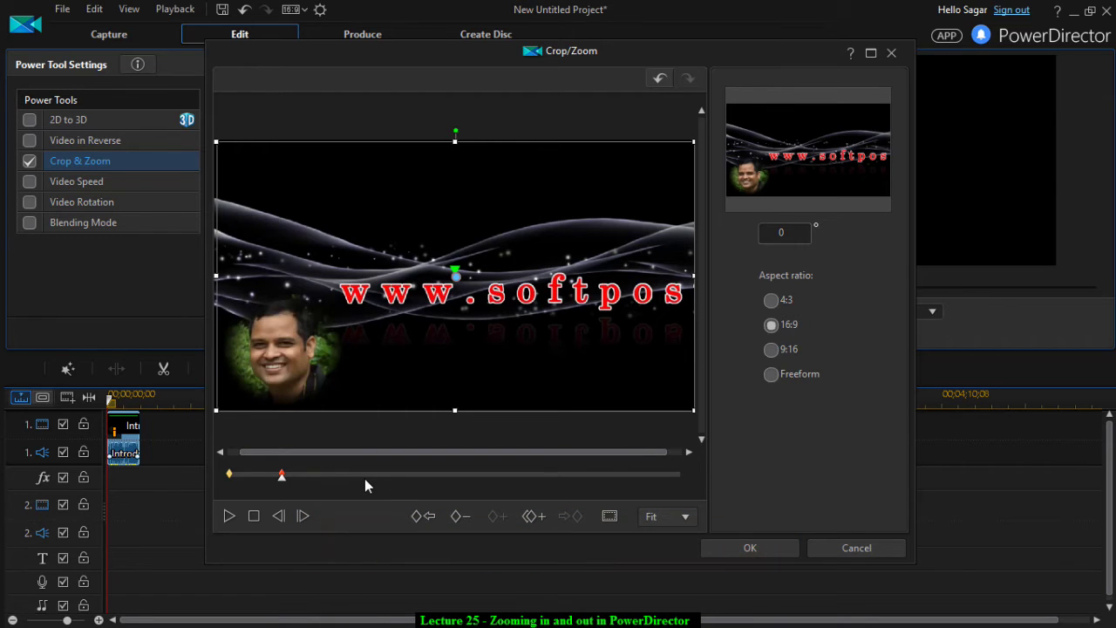
key("ctrl+z")
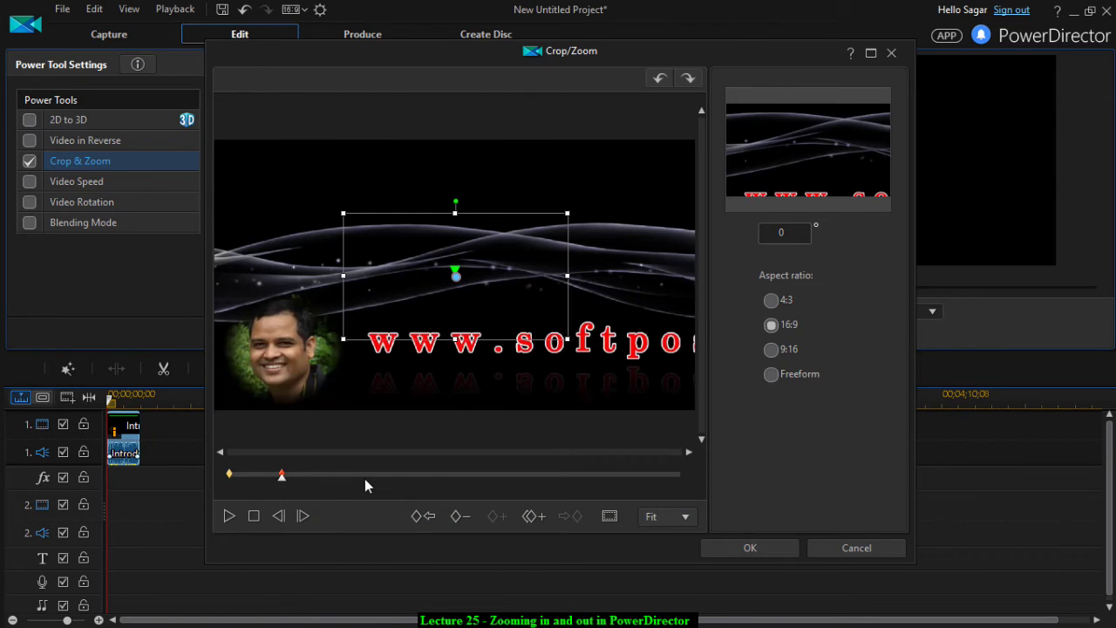
left_click_drag(341, 486, 289, 484)
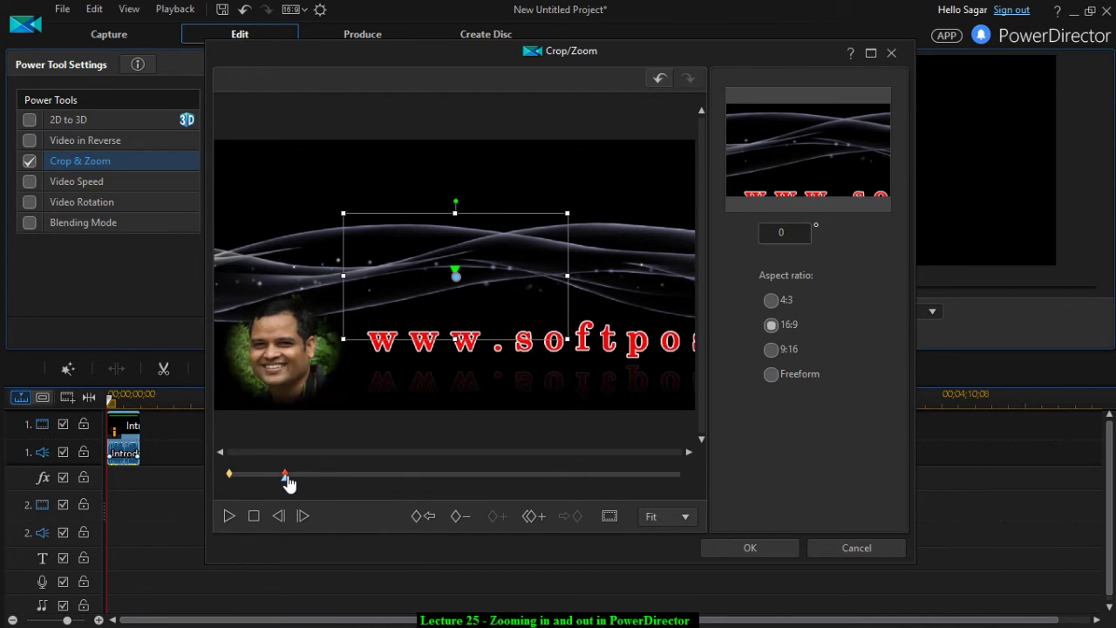
key("ctrl+z")
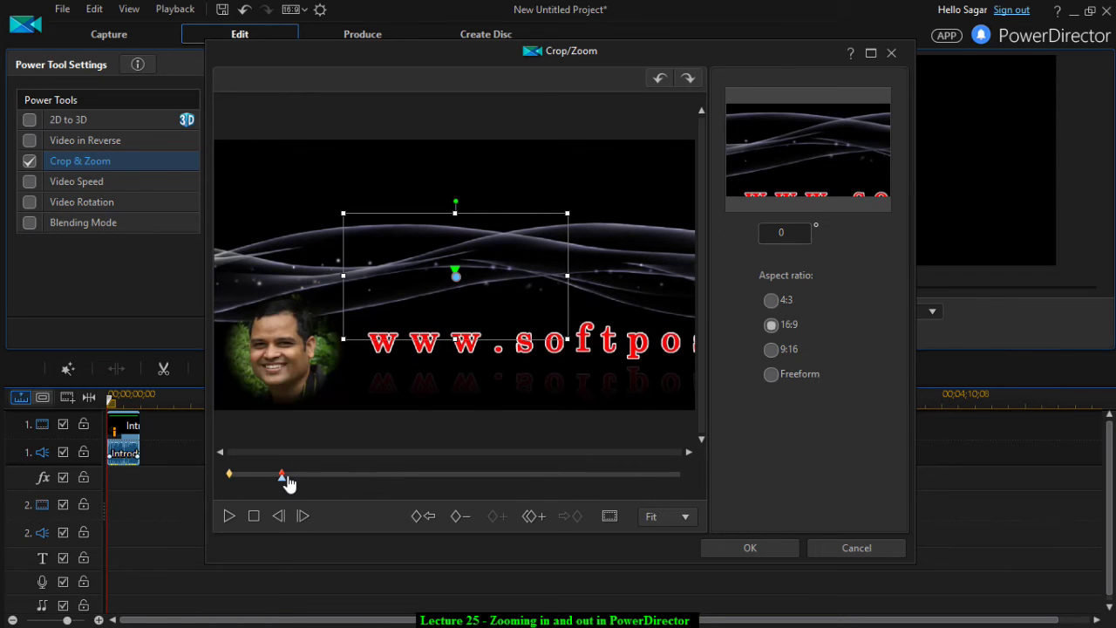
key("ctrl+z")
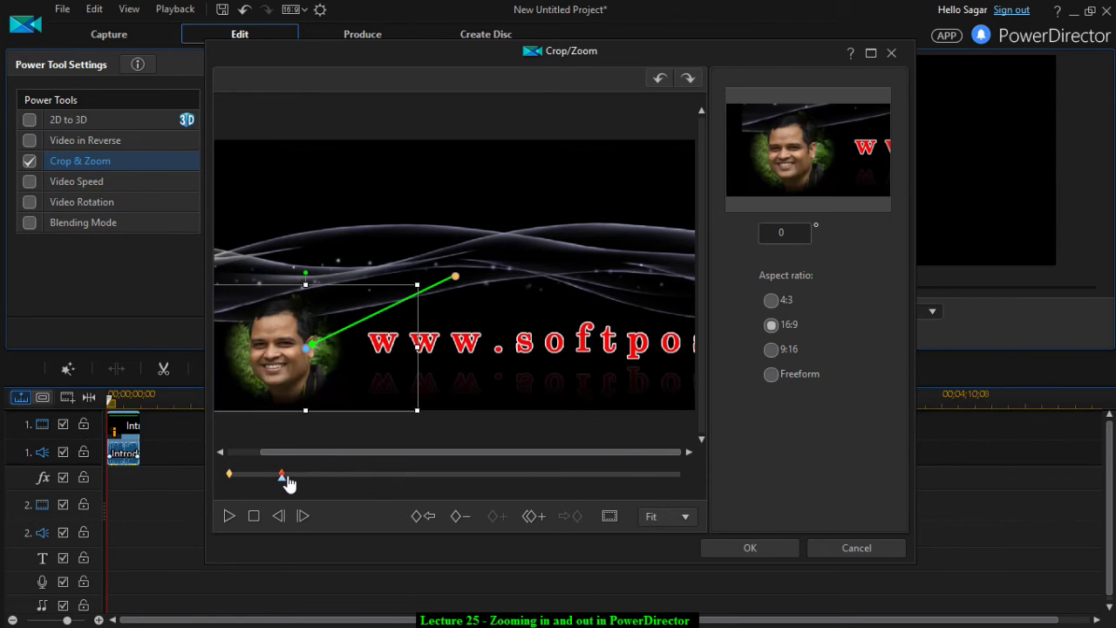
Add a third keyframe about a quarter of the way through the clip, with its crop frame recentred and enlarged to the whole picture.
left_click(254, 516)
left_click_drag(231, 481, 348, 481)
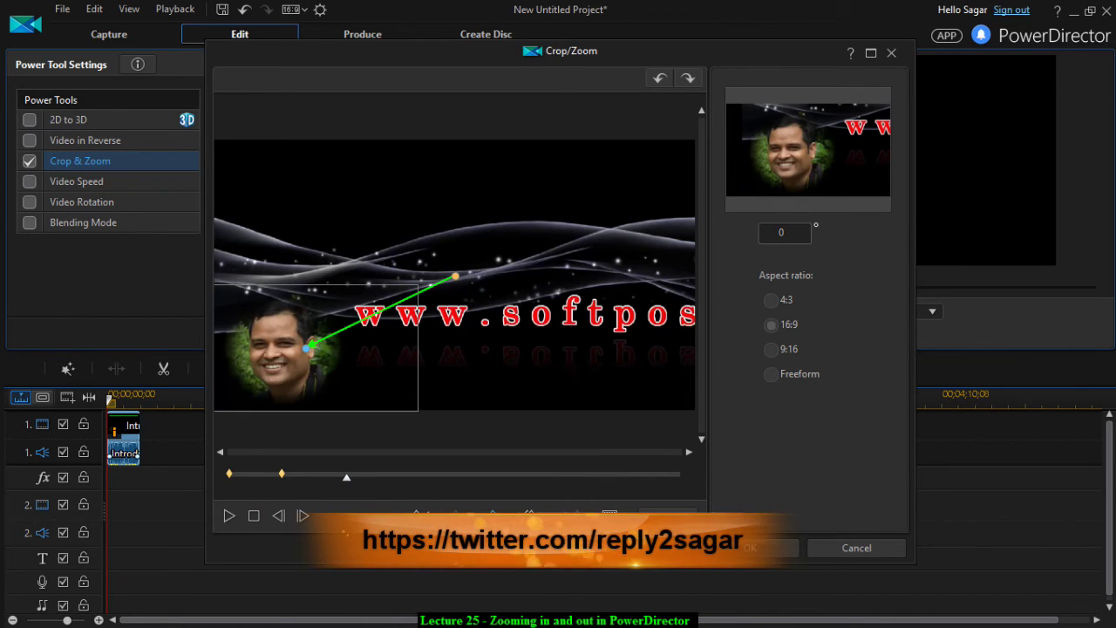
left_click(377, 346)
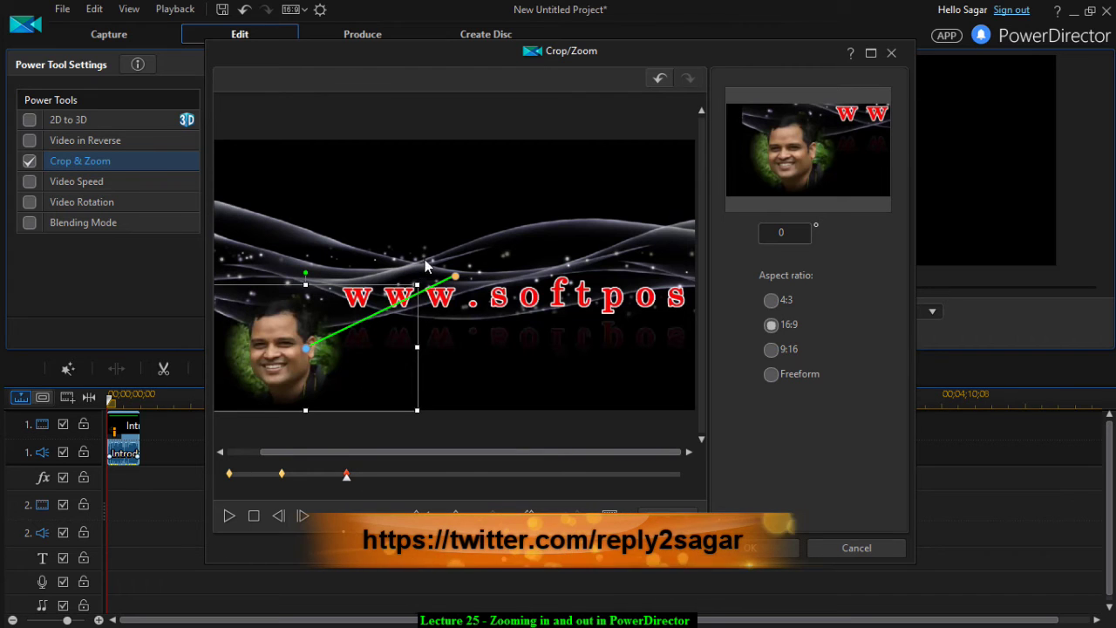
left_click_drag(306, 348, 454, 277)
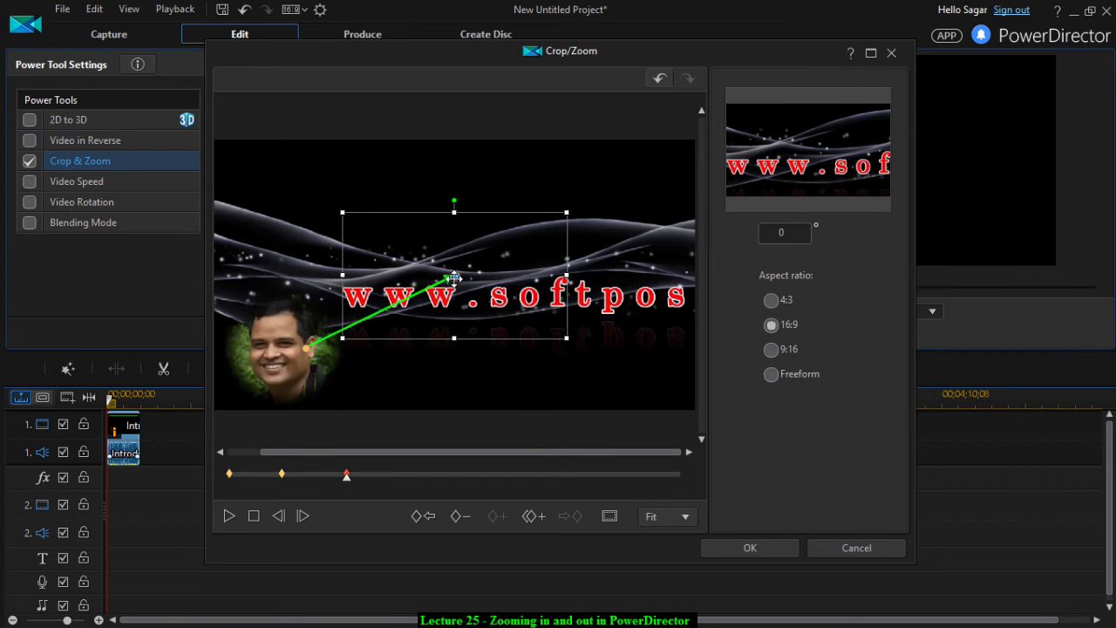
left_click_drag(567, 339, 687, 402)
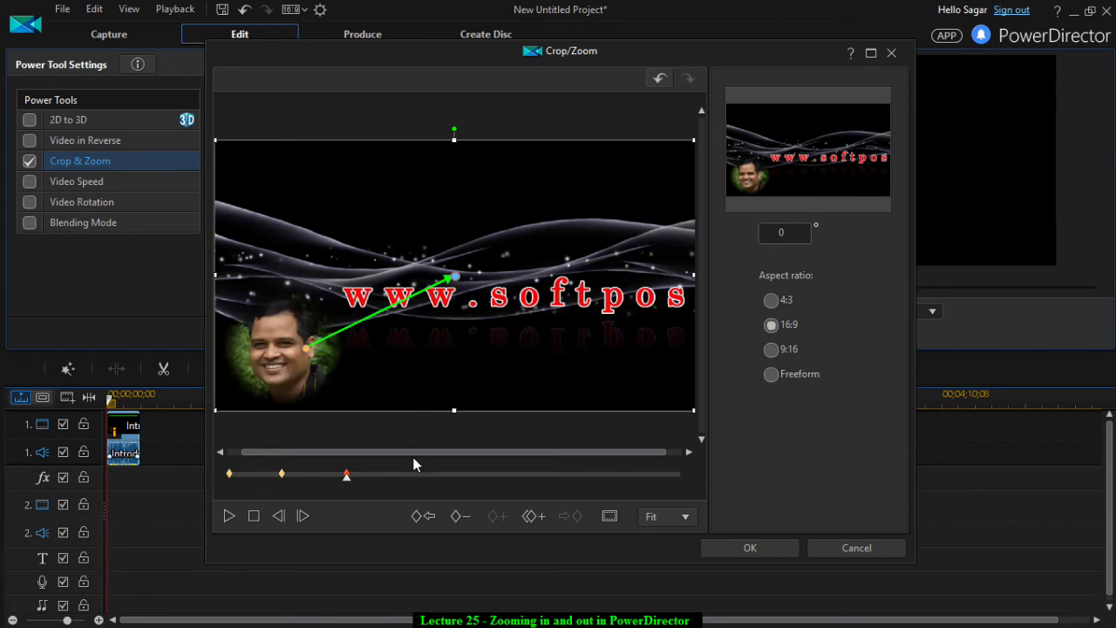
Play the clip from the start to preview the zoom-in and zoom-out, and apply the Crop/Zoom changes.
left_click(255, 517)
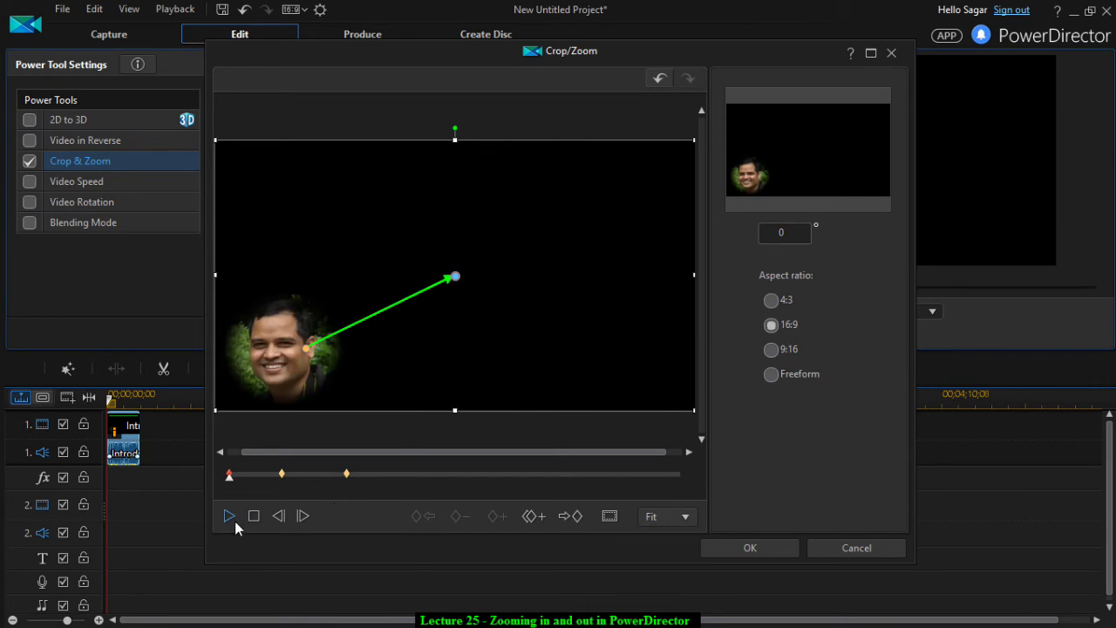
left_click(230, 516)
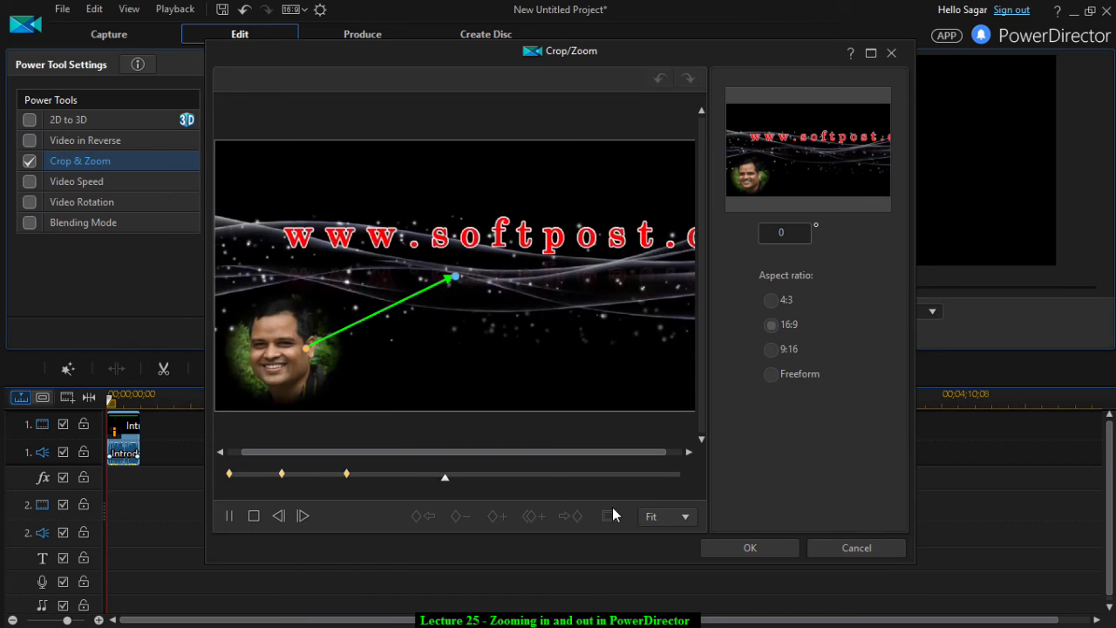
left_click(770, 548)
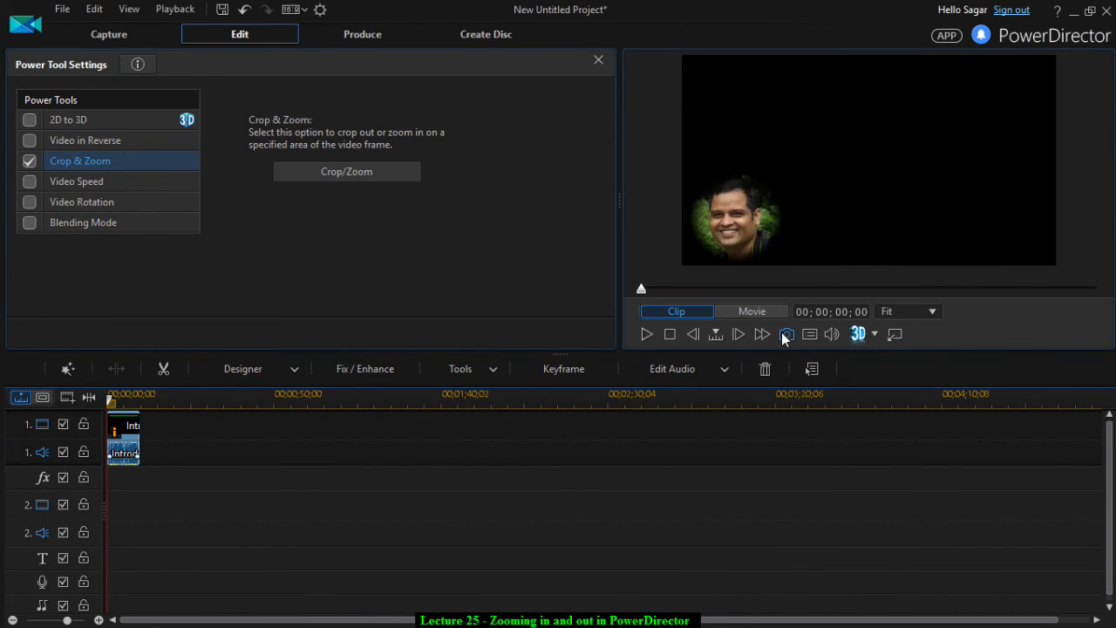